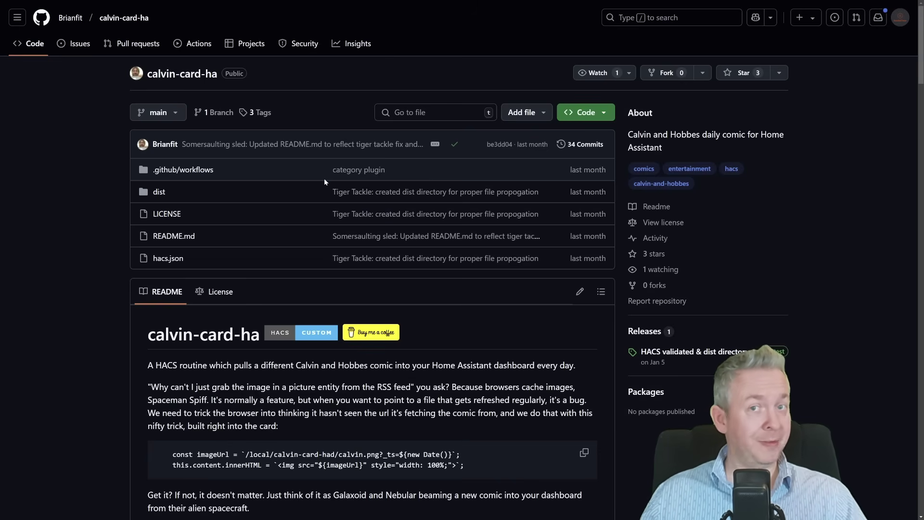
- Scroll the calvin-card-ha README down to its Installation section
{"action": "scroll", "coordinate": [325, 181], "scroll_direction": "down", "scroll_amount": 5}
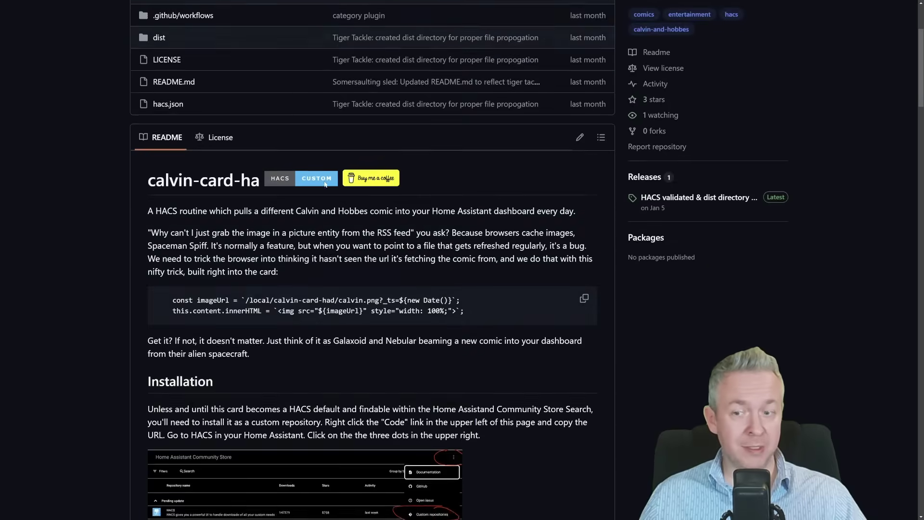
{"action": "scroll", "coordinate": [366, 401], "scroll_direction": "down", "scroll_amount": 2}
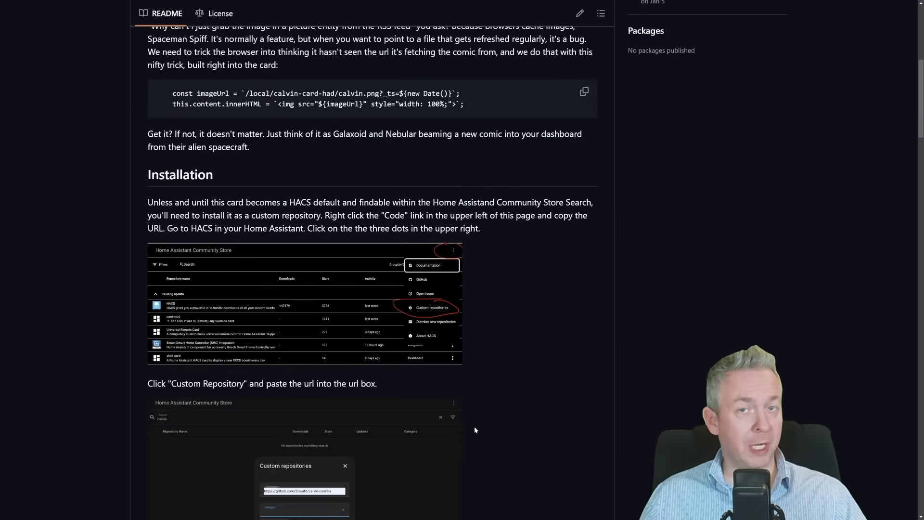
{"action": "scroll", "coordinate": [379, 258], "scroll_direction": "down", "scroll_amount": 4}
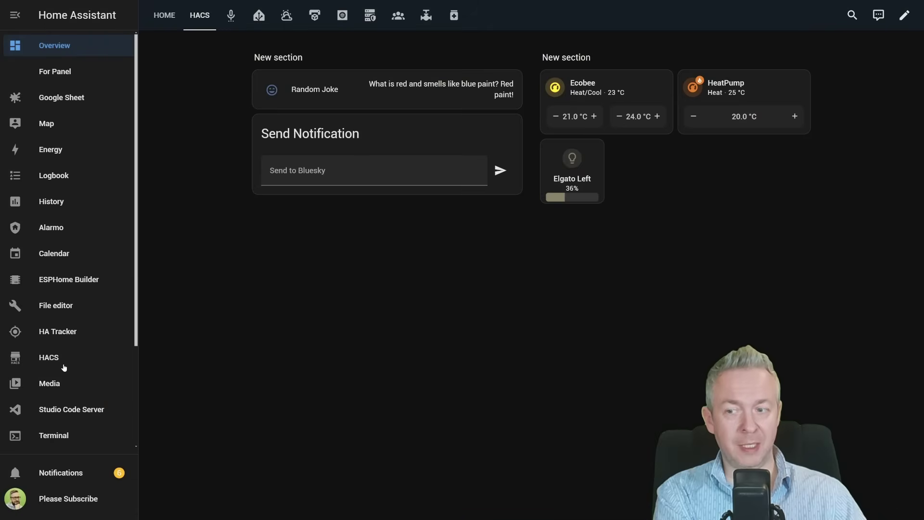
- Enter the calvin-card-ha URL in HACS custom repositories with type Dashboard
{"action": "left_click", "coordinate": [49, 357]}
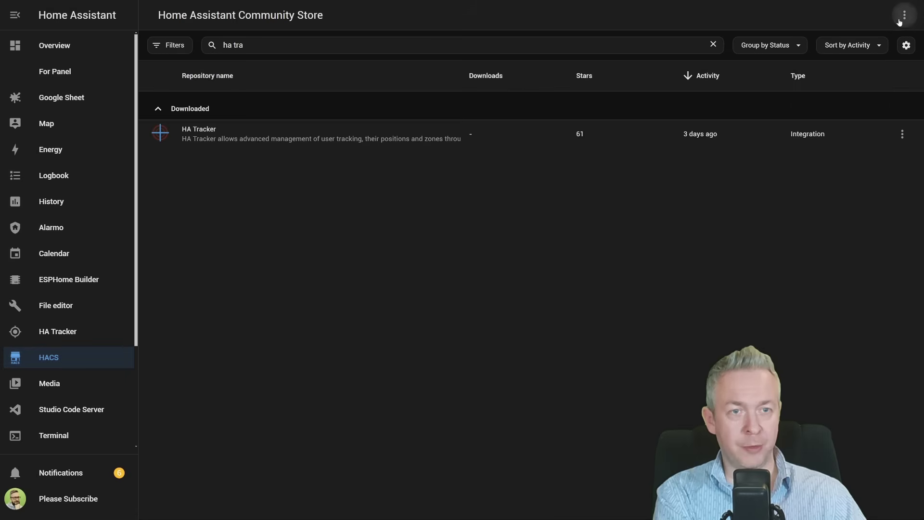
{"action": "left_click", "coordinate": [904, 15]}
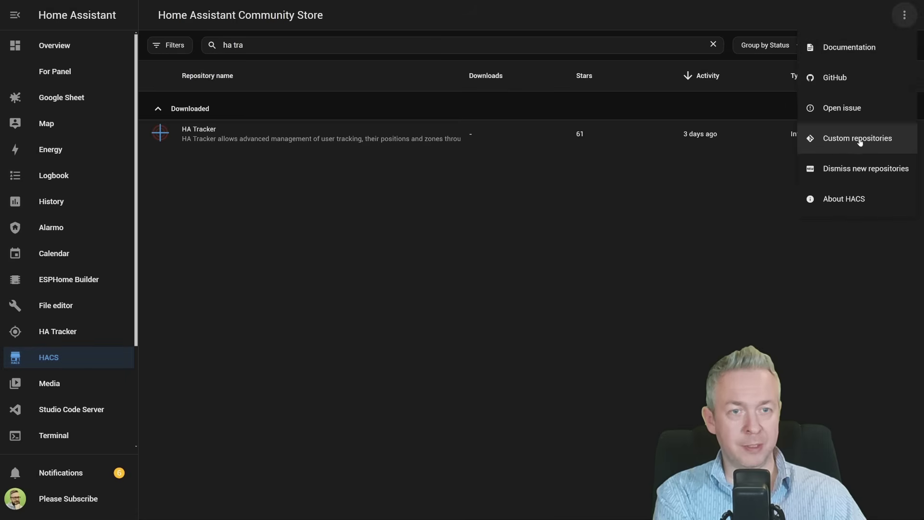
{"action": "left_click", "coordinate": [860, 141]}
{"action": "type", "text": "https://github.com/Brianfit/calvin-card-ha"}
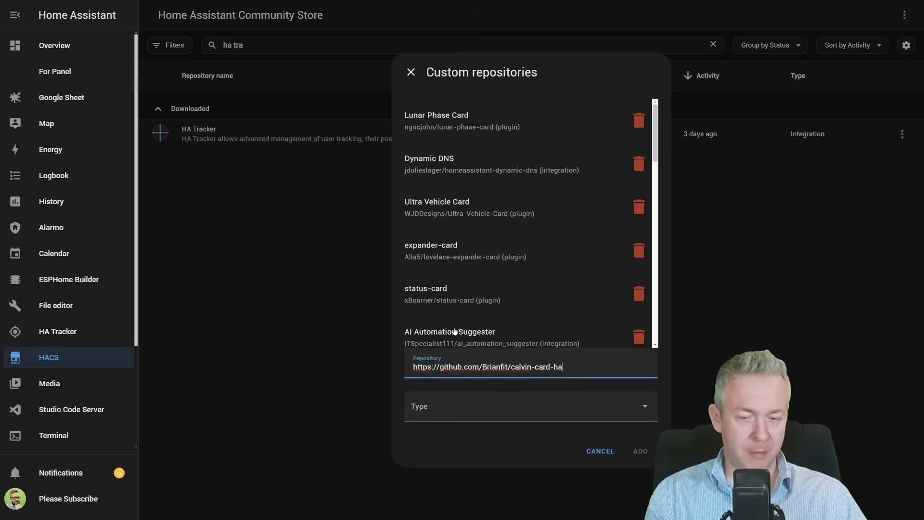
{"action": "left_click", "coordinate": [485, 414]}
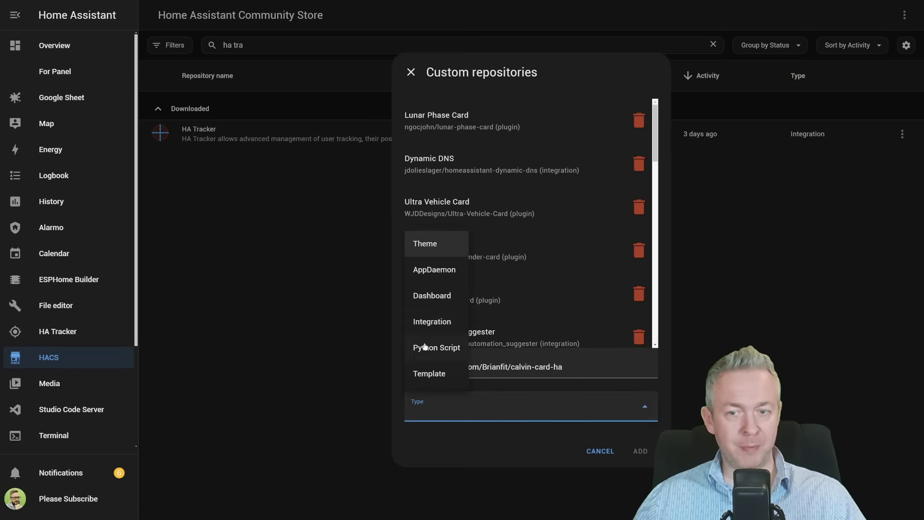
{"action": "left_click", "coordinate": [423, 296]}
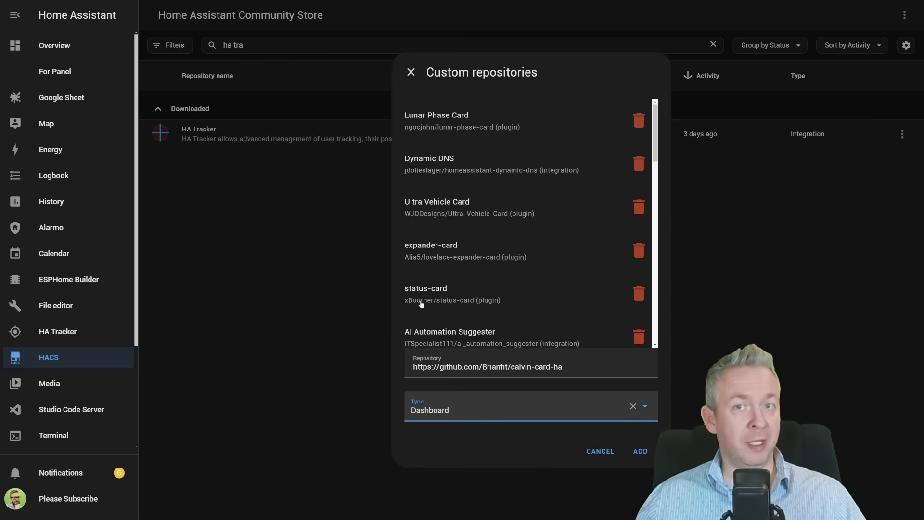
- Add the repository, close the dialog, and search HACS for 'calv'
{"action": "left_click", "coordinate": [631, 455]}
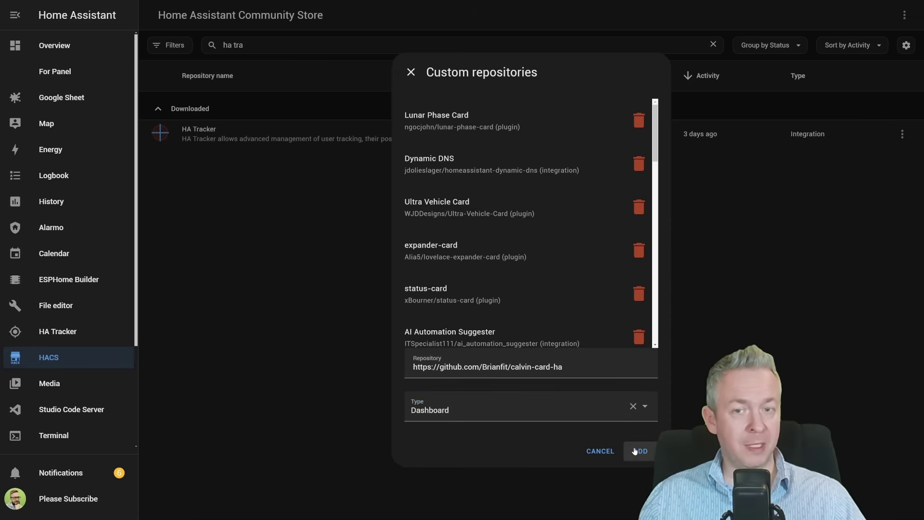
{"action": "left_click", "coordinate": [411, 73]}
{"action": "triple_click", "coordinate": [373, 45]}
{"action": "type", "text": "cal"}
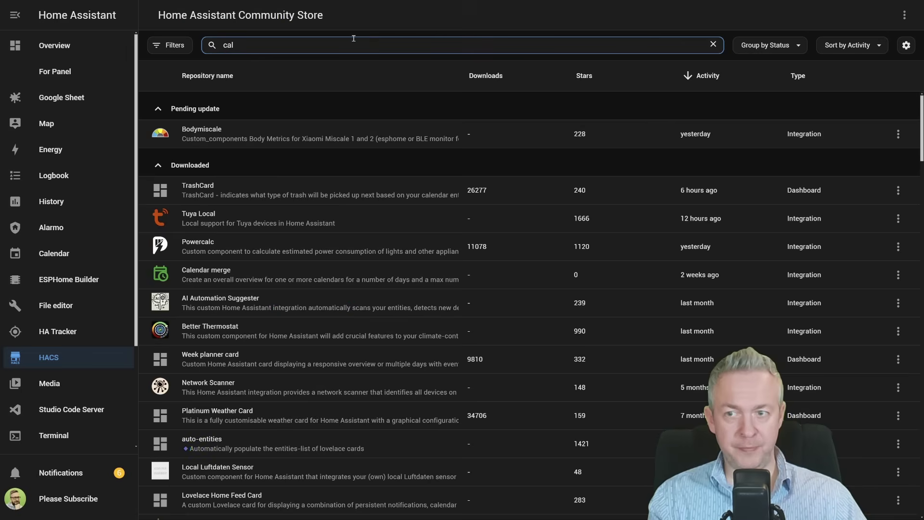
{"action": "type", "text": "v"}
- Download calvin-card version 1.0.2 from HACS and reload the browser
{"action": "left_click", "coordinate": [296, 137]}
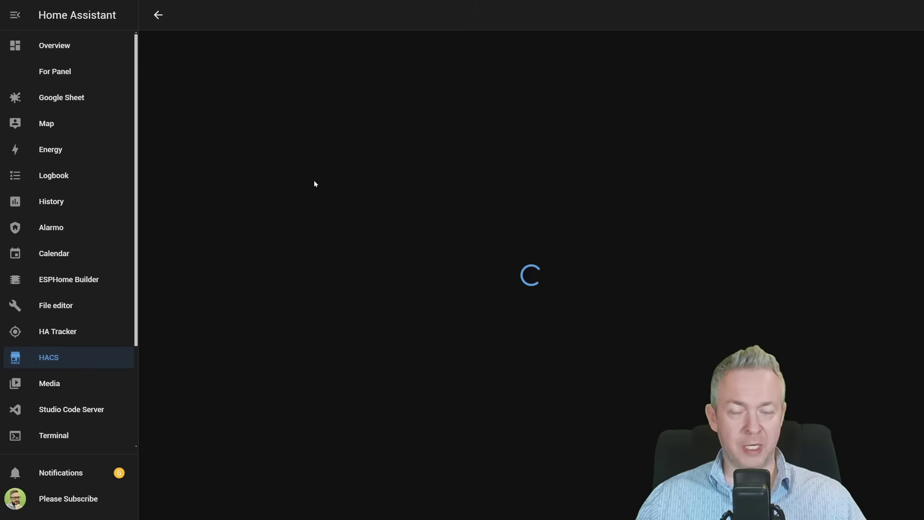
{"action": "left_click", "coordinate": [861, 491]}
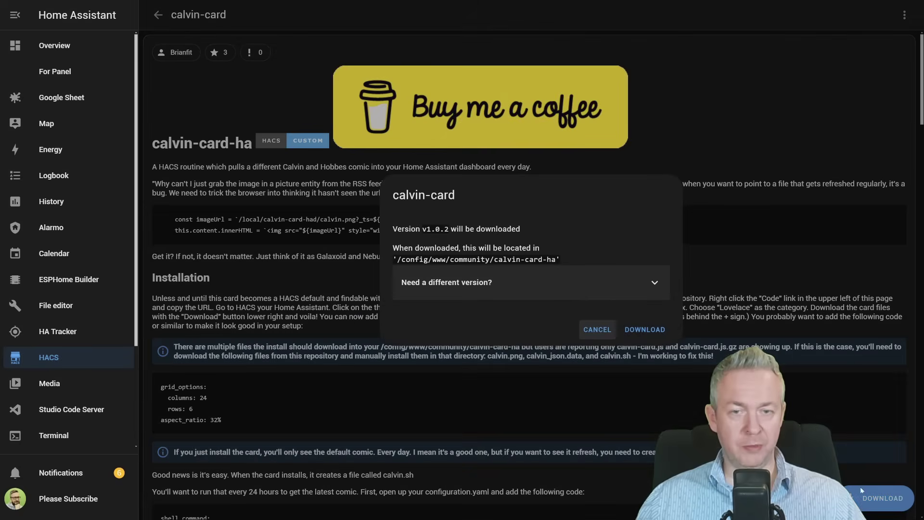
{"action": "left_click", "coordinate": [638, 333]}
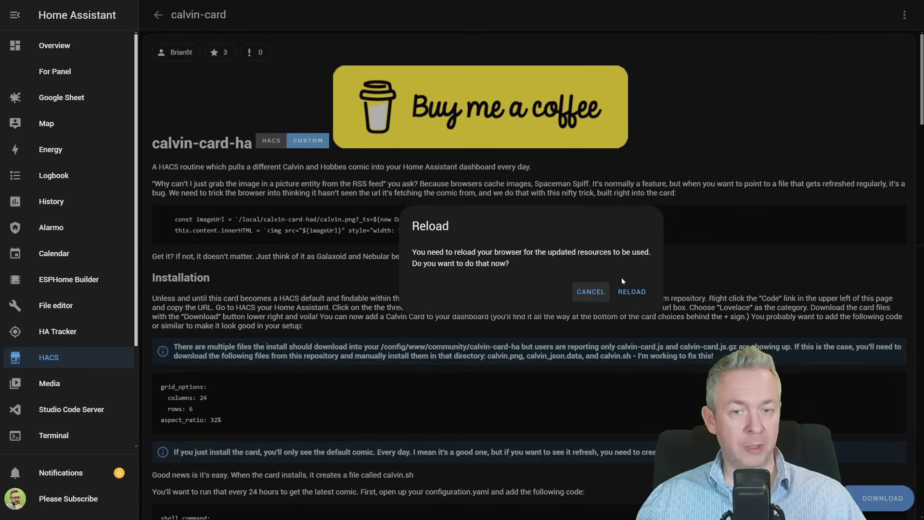
{"action": "left_click", "coordinate": [630, 296]}
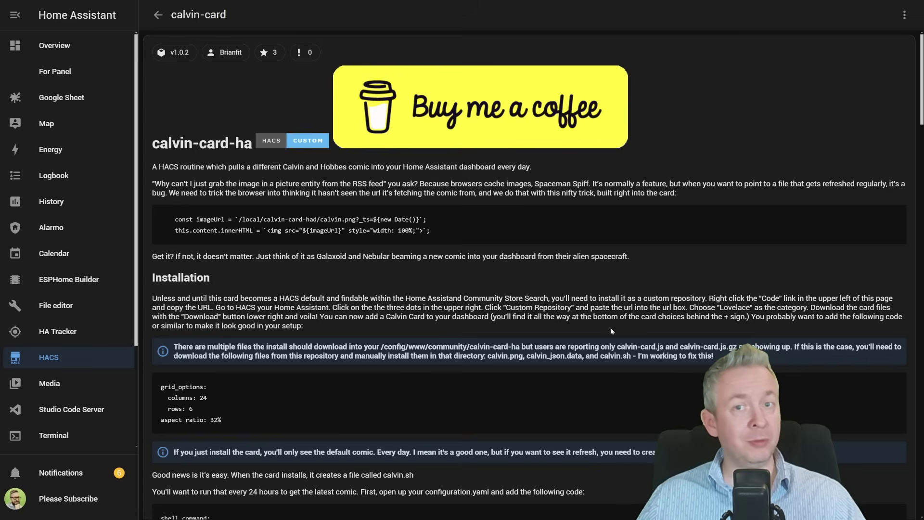
- Add the calvin card to the Overview dashboard's HACS view and save the dashboard
{"action": "left_click", "coordinate": [50, 55]}
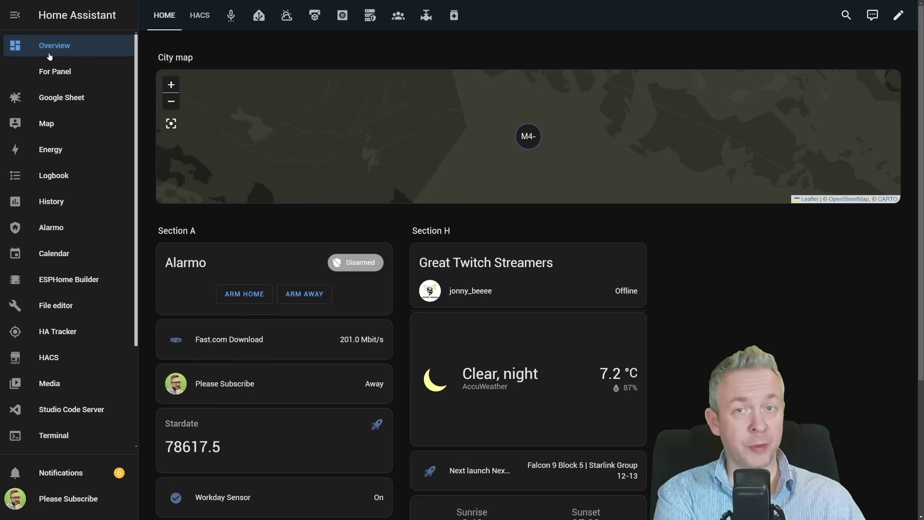
{"action": "left_click", "coordinate": [199, 14]}
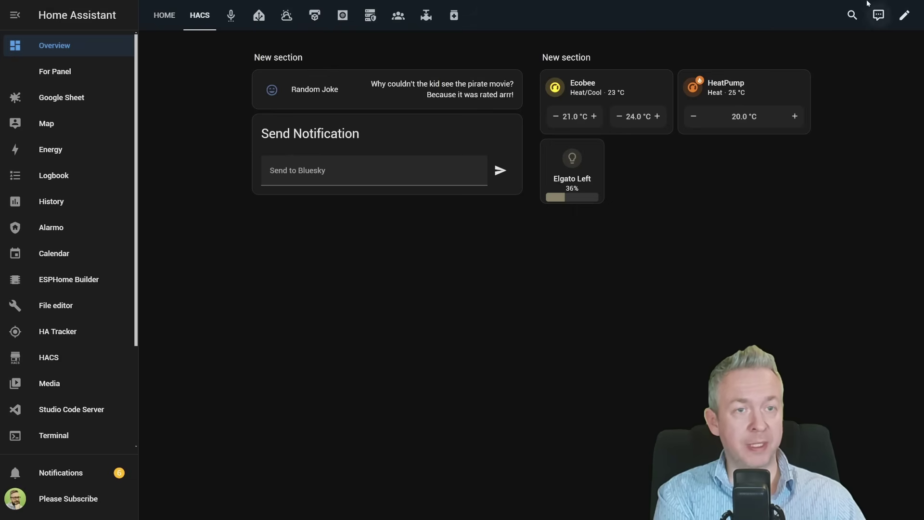
{"action": "left_click", "coordinate": [904, 15]}
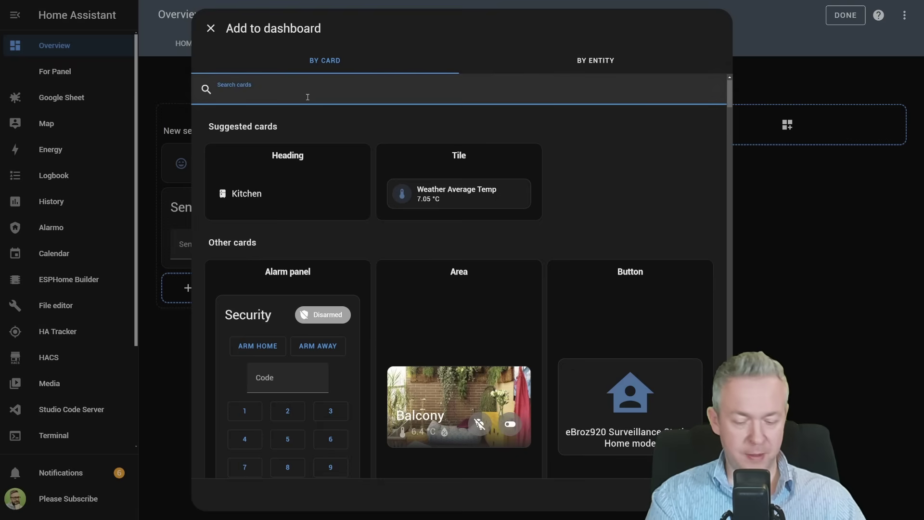
{"action": "type", "text": "cal"}
{"action": "left_click", "coordinate": [617, 241]}
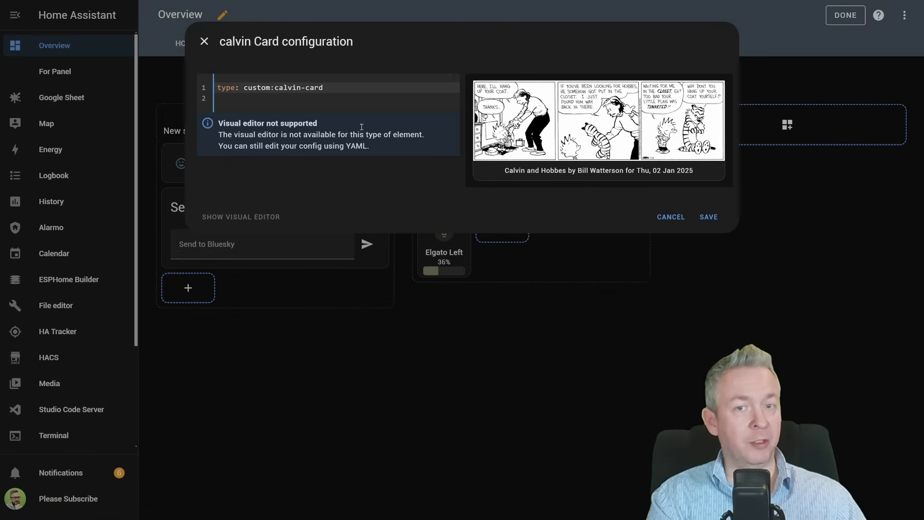
{"action": "left_click", "coordinate": [714, 219]}
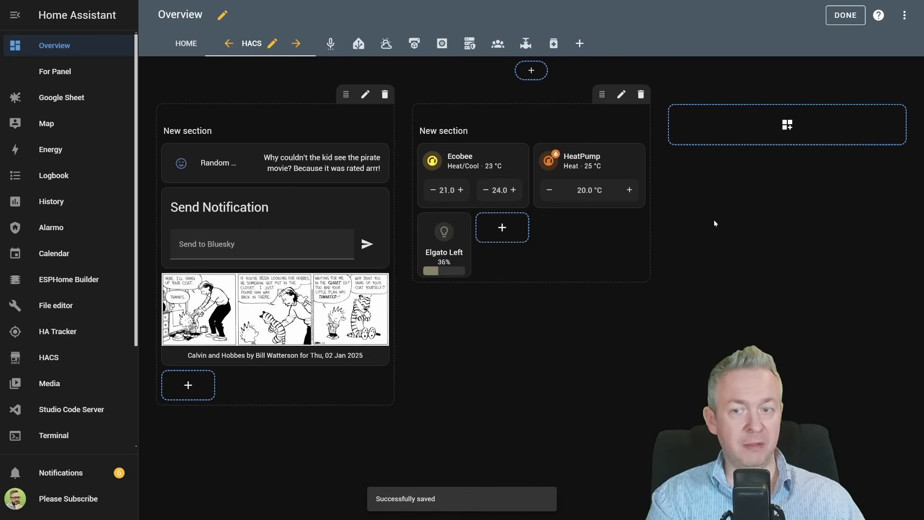
{"action": "left_click", "coordinate": [835, 21]}
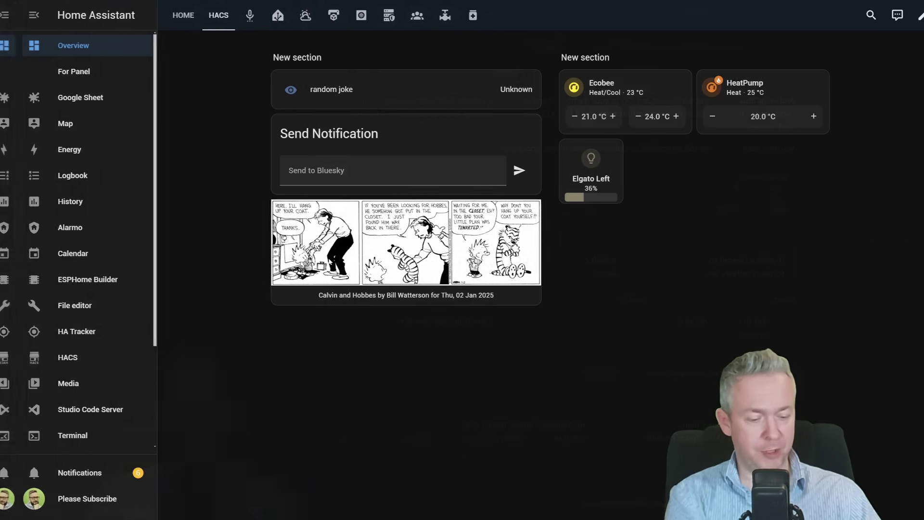
- Copy the README's shell_command code block for calvin.sh
{"action": "scroll", "coordinate": [291, 400], "scroll_direction": "down", "scroll_amount": 5}
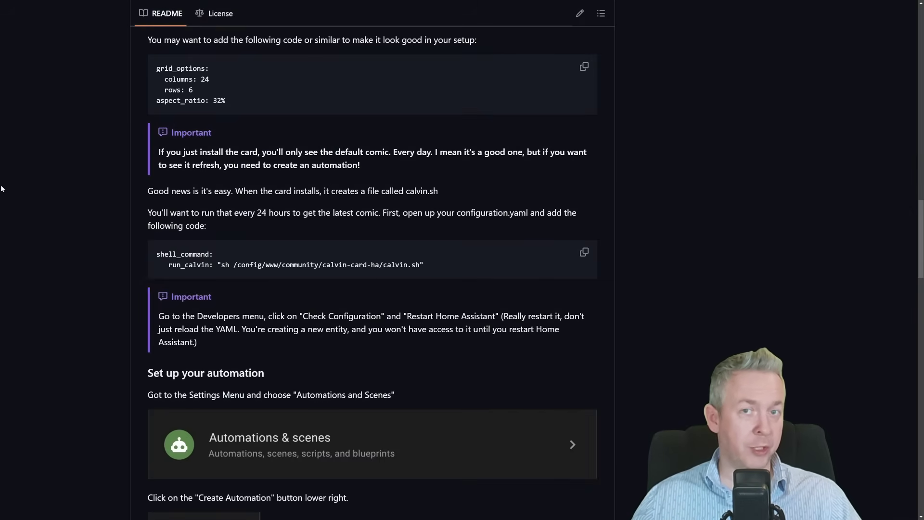
{"action": "left_click", "coordinate": [585, 253]}
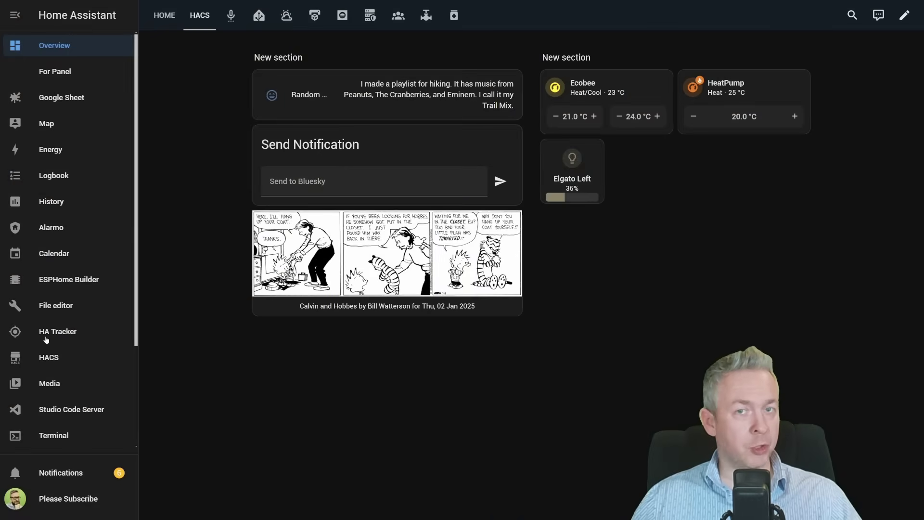
- Find the shell_command block in configuration.yaml in Studio Code Server
{"action": "left_click", "coordinate": [64, 315]}
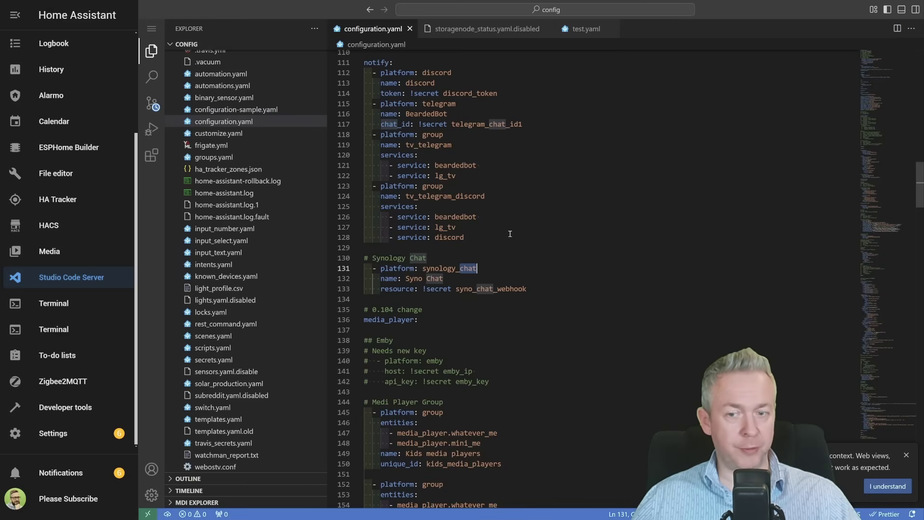
{"action": "scroll", "coordinate": [511, 239], "scroll_direction": "up", "scroll_amount": 2}
{"action": "scroll", "coordinate": [510, 235], "scroll_direction": "up", "scroll_amount": 5}
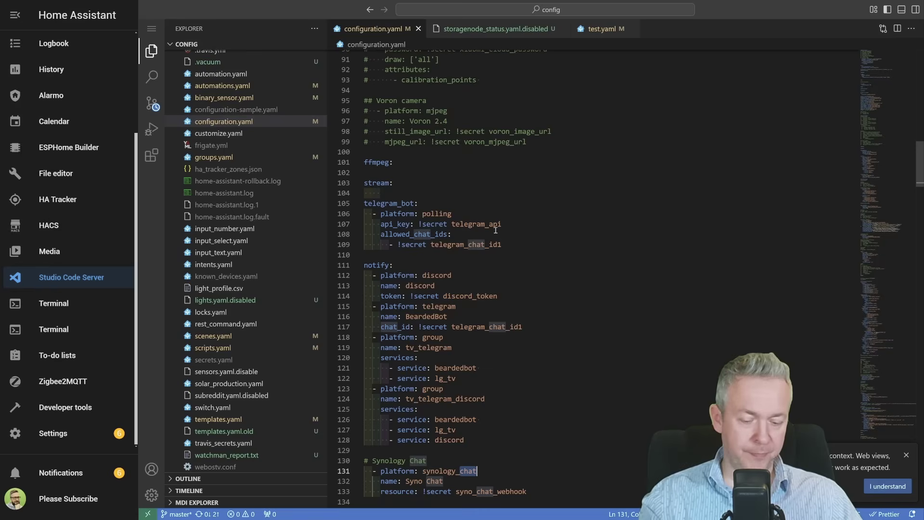
{"action": "key", "text": "ctrl+f"}
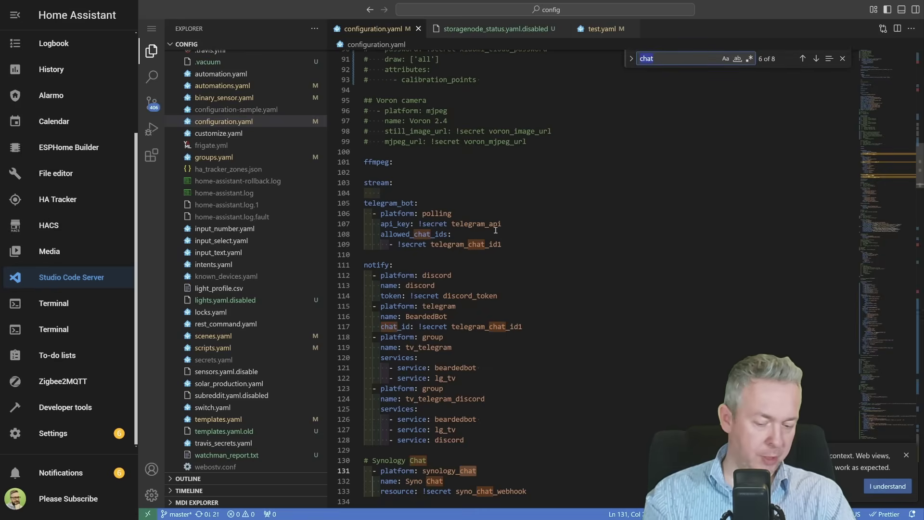
{"action": "type", "text": "shell"}
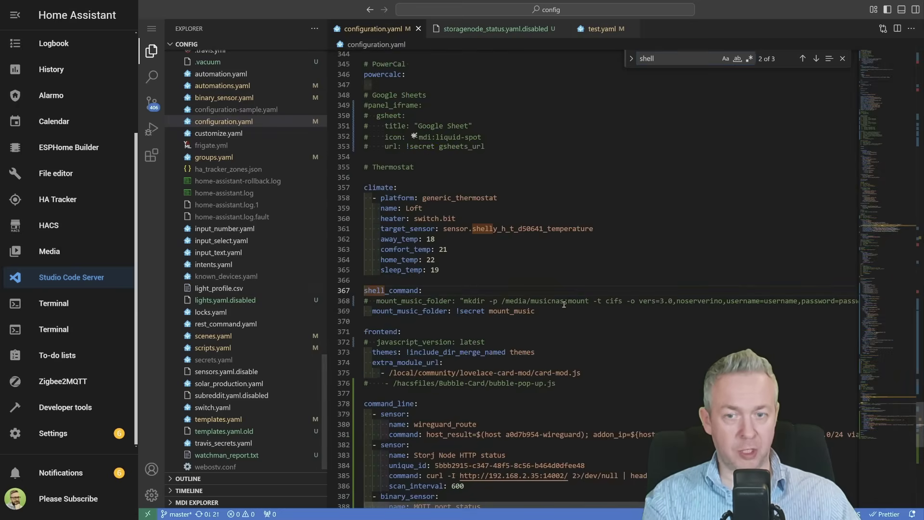
{"action": "left_click", "coordinate": [605, 292]}
{"action": "left_click", "coordinate": [606, 308]}
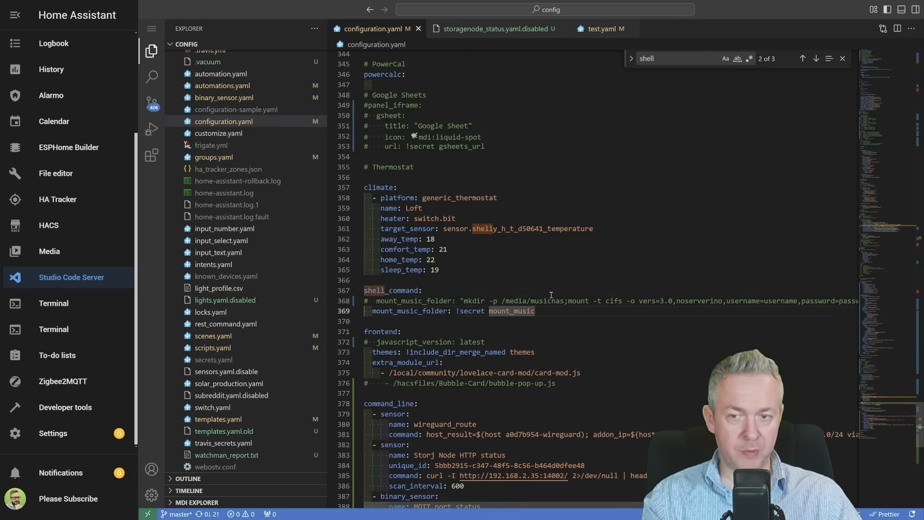
- Paste the run_calvin line below mount_music_folder, removing the duplicate shell_command header
{"action": "key", "text": "Return"}
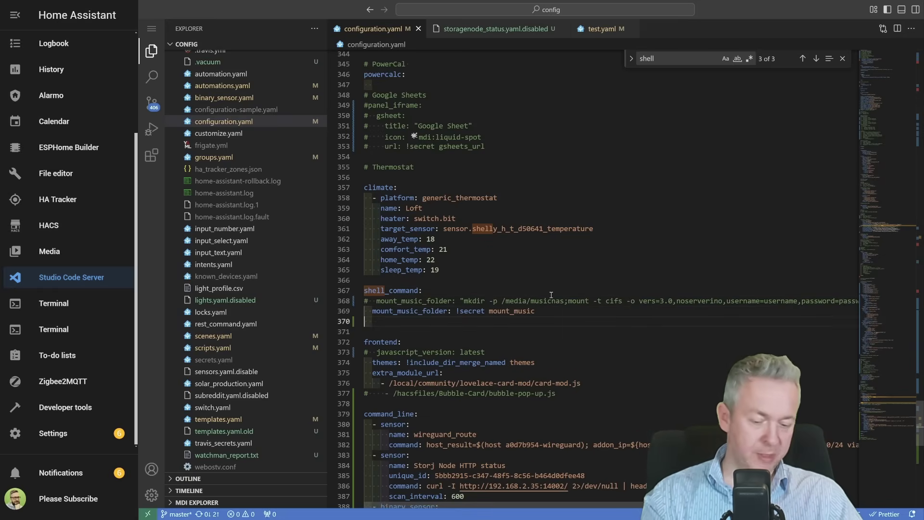
{"action": "key", "text": "Return"}
{"action": "key", "text": "ctrl+v"}
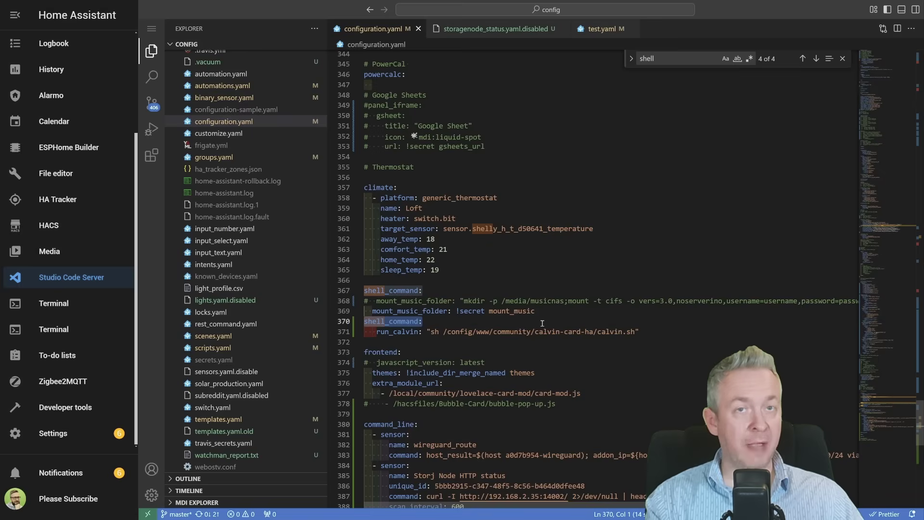
{"action": "key", "text": "Delete"}
{"action": "key", "text": "Delete"}
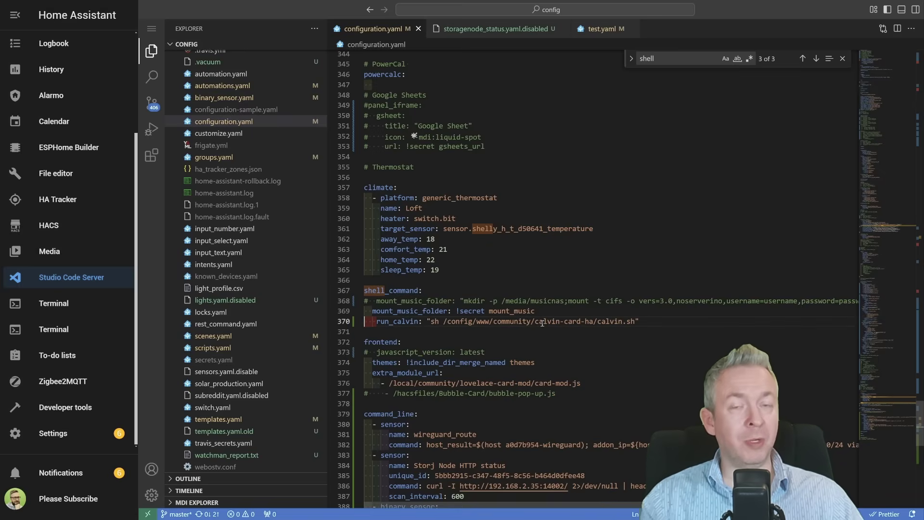
{"action": "key", "text": "Delete"}
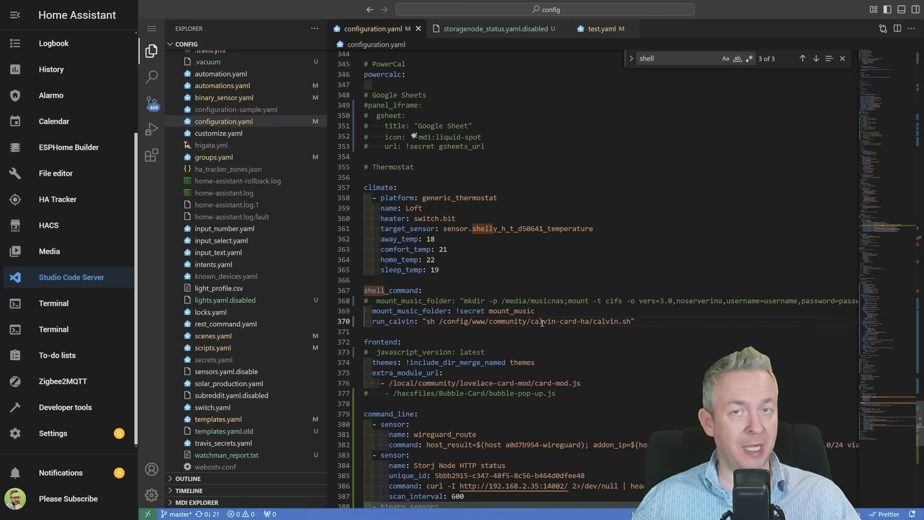
{"action": "scroll", "coordinate": [542, 323], "scroll_direction": "down", "scroll_amount": 7}
{"action": "key", "text": "Escape"}
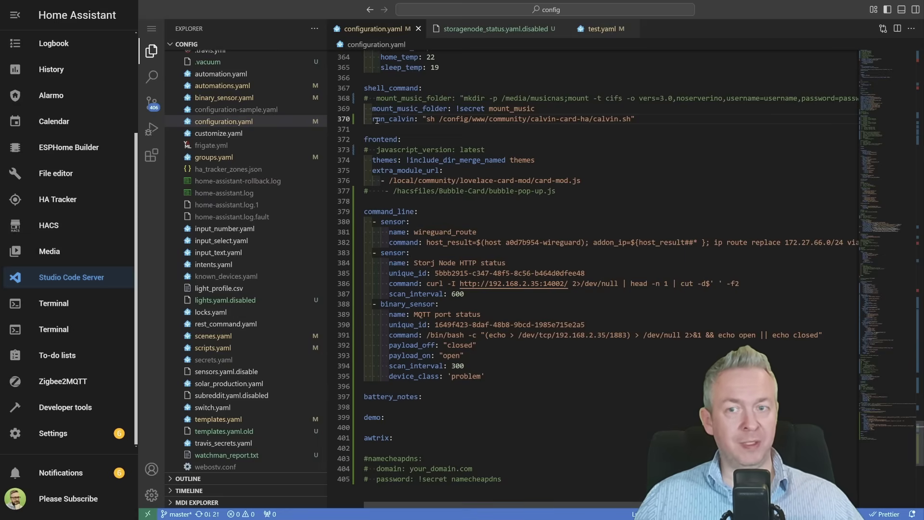
{"action": "left_click_drag", "start_coordinate": [371, 118], "coordinate": [650, 124]}
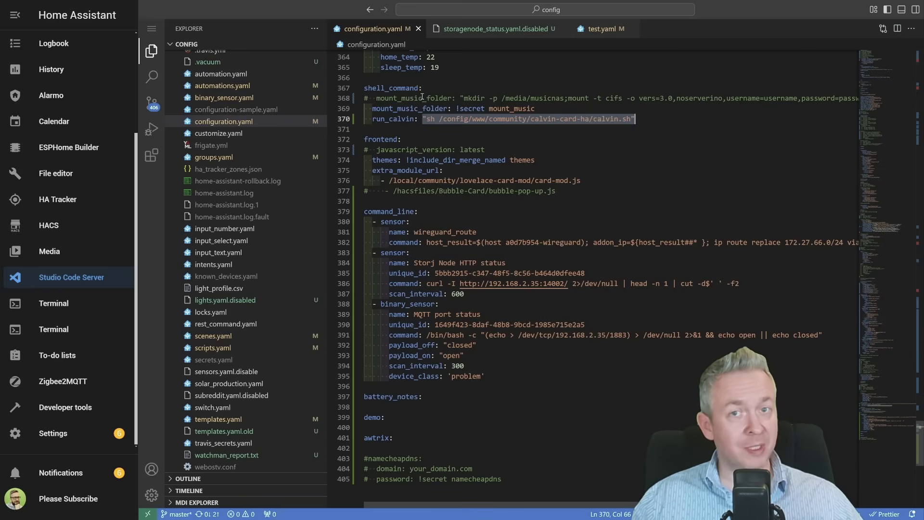
- Check the configuration in Developer tools and restart Home Assistant
{"action": "left_click", "coordinate": [88, 409]}
{"action": "left_click", "coordinate": [781, 164]}
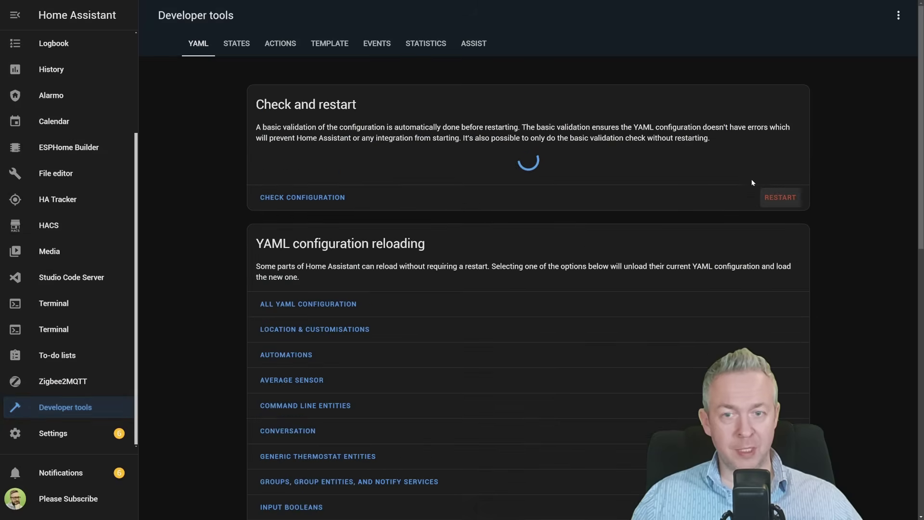
{"action": "left_click", "coordinate": [418, 287]}
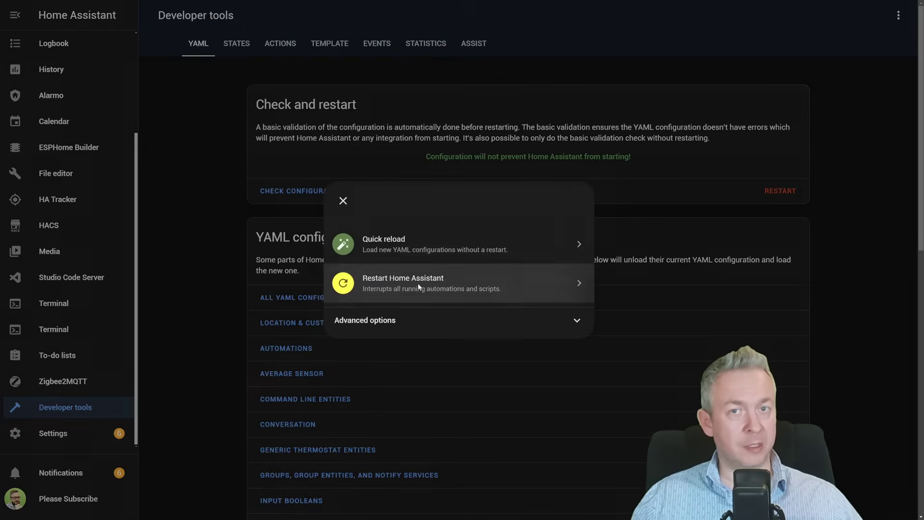
{"action": "left_click", "coordinate": [531, 288]}
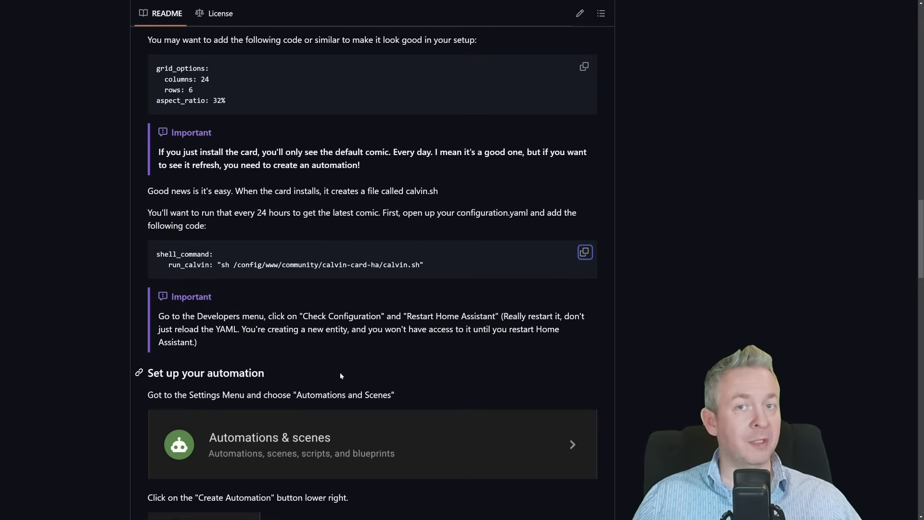
- Read through the README's daily automation setup instructions
{"action": "scroll", "coordinate": [346, 356], "scroll_direction": "down", "scroll_amount": 1}
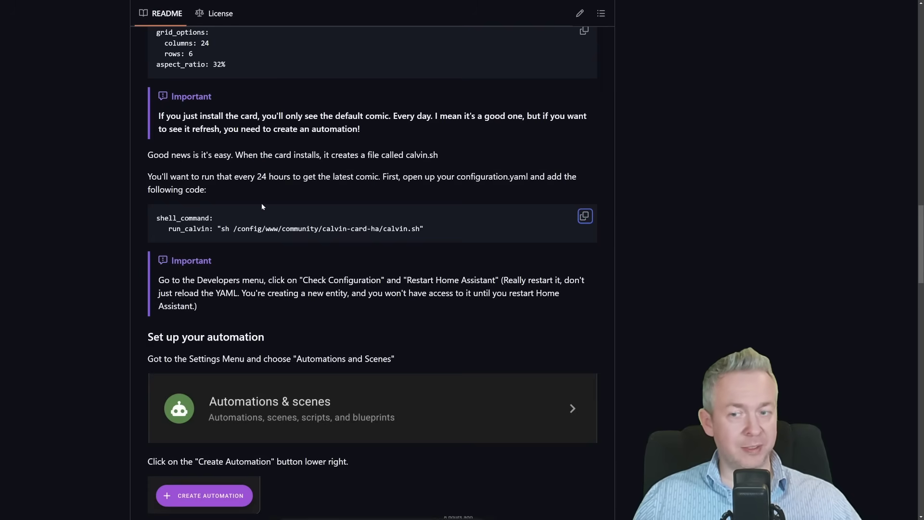
{"action": "scroll", "coordinate": [263, 206], "scroll_direction": "down", "scroll_amount": 3}
{"action": "scroll", "coordinate": [337, 222], "scroll_direction": "down", "scroll_amount": 2}
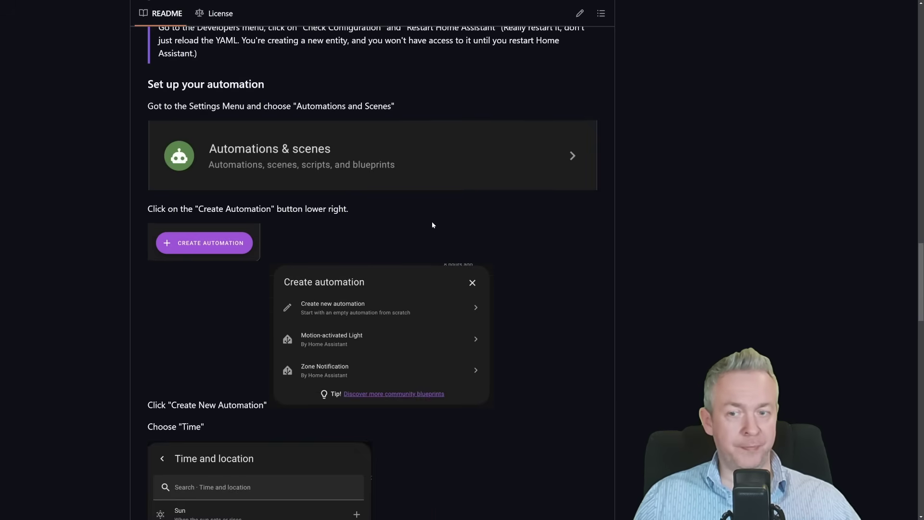
{"action": "scroll", "coordinate": [432, 225], "scroll_direction": "down", "scroll_amount": 2}
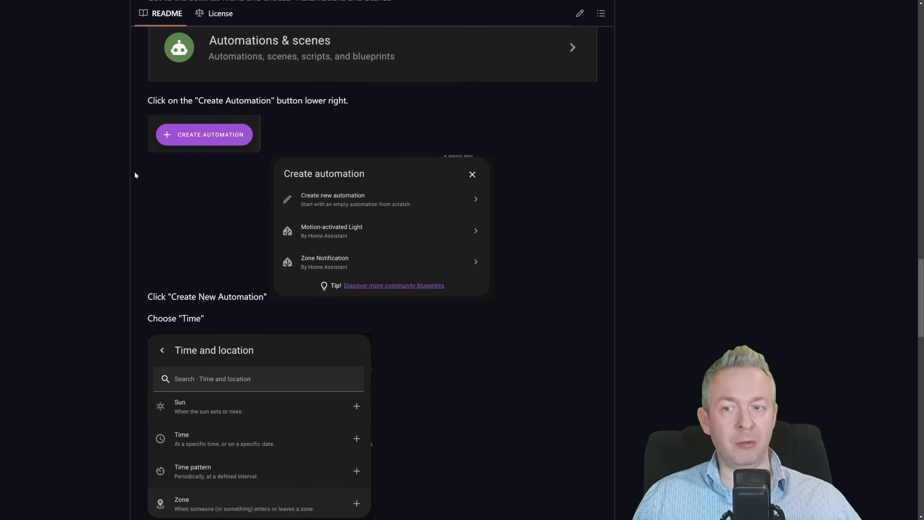
{"action": "scroll", "coordinate": [183, 231], "scroll_direction": "down", "scroll_amount": 2}
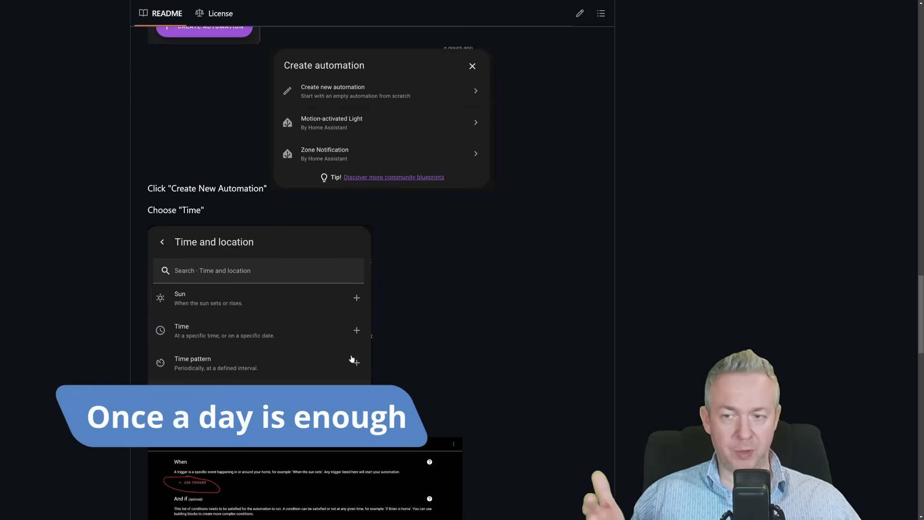
{"action": "scroll", "coordinate": [351, 358], "scroll_direction": "down", "scroll_amount": 3}
- Finish the automation section, return to the top, and star calvin-card-ha
{"action": "scroll", "coordinate": [351, 359], "scroll_direction": "down", "scroll_amount": 4}
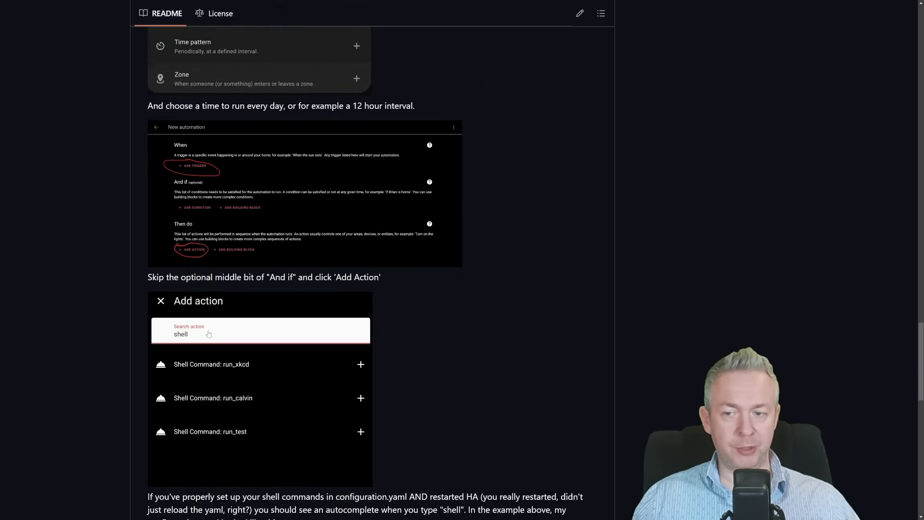
{"action": "scroll", "coordinate": [344, 332], "scroll_direction": "down", "scroll_amount": 2}
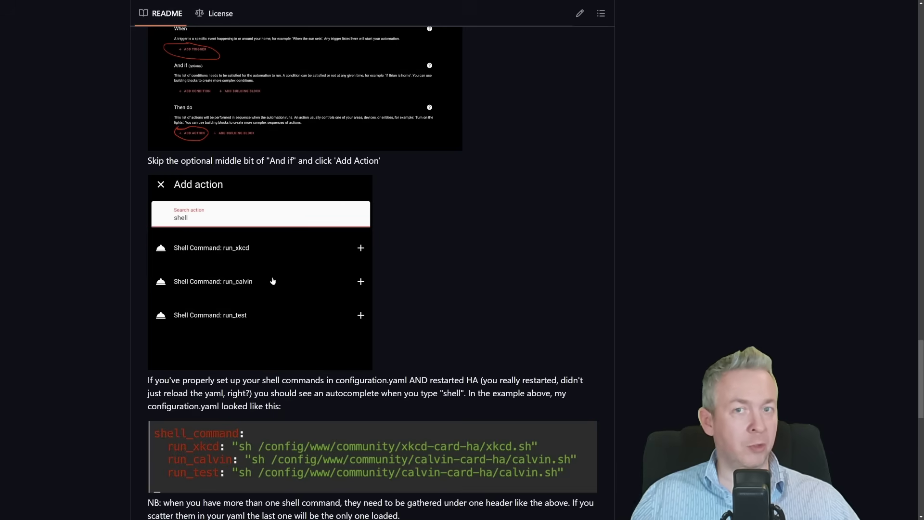
{"action": "scroll", "coordinate": [270, 274], "scroll_direction": "down", "scroll_amount": 3}
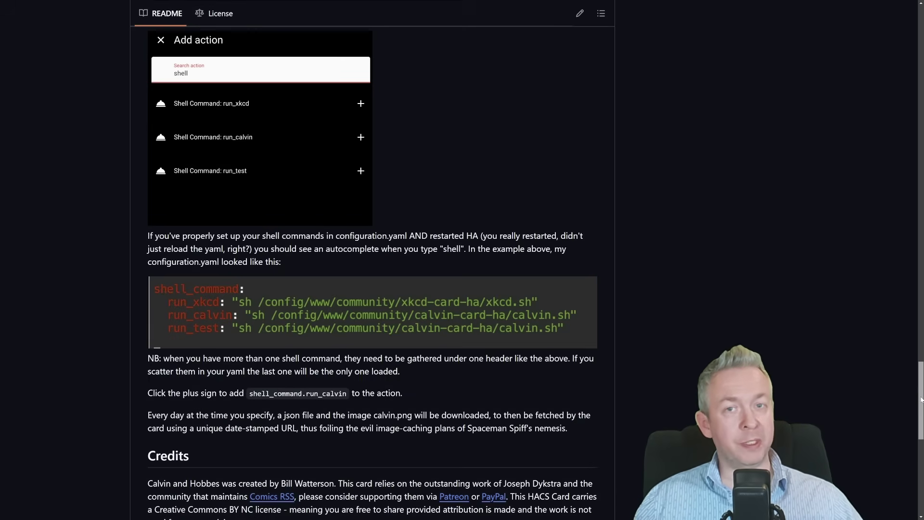
{"action": "key", "text": "Home"}
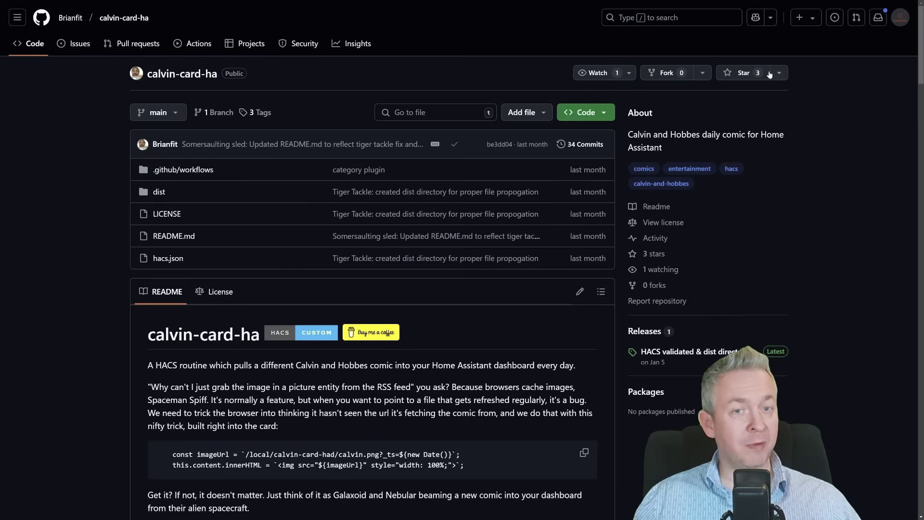
{"action": "left_click", "coordinate": [729, 75]}
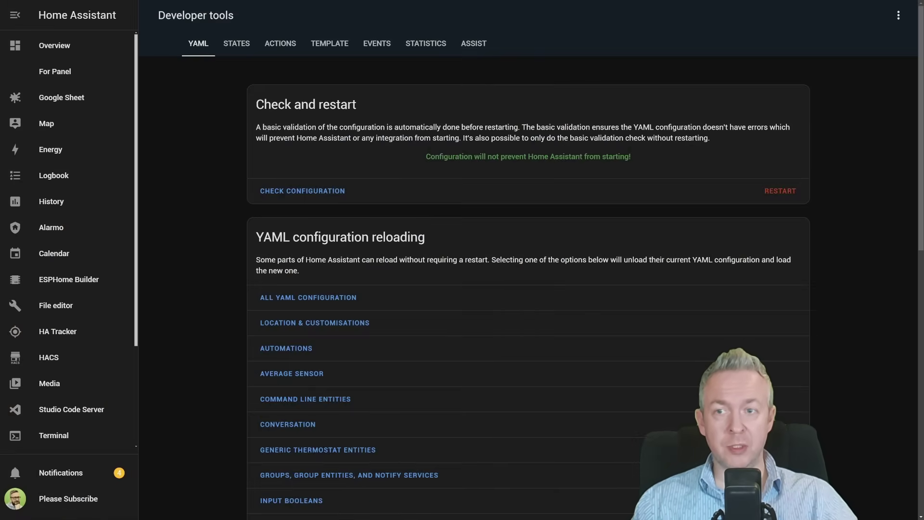
- Search the Developer tools Actions field for 'comma' to find shell_command.run_calvin
{"action": "left_click", "coordinate": [280, 44]}
{"action": "left_click", "coordinate": [329, 118]}
{"action": "type", "text": "com"}
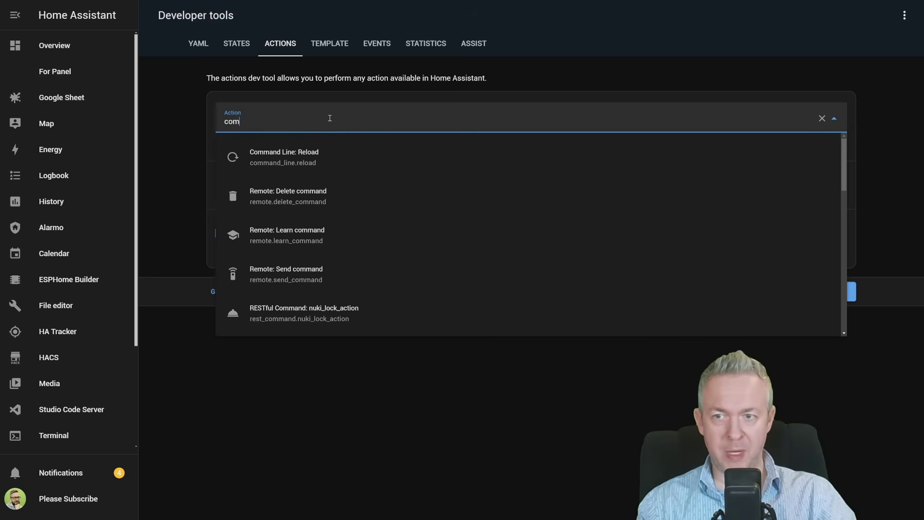
{"action": "type", "text": "ma"}
{"action": "scroll", "coordinate": [299, 220], "scroll_direction": "down", "scroll_amount": 4}
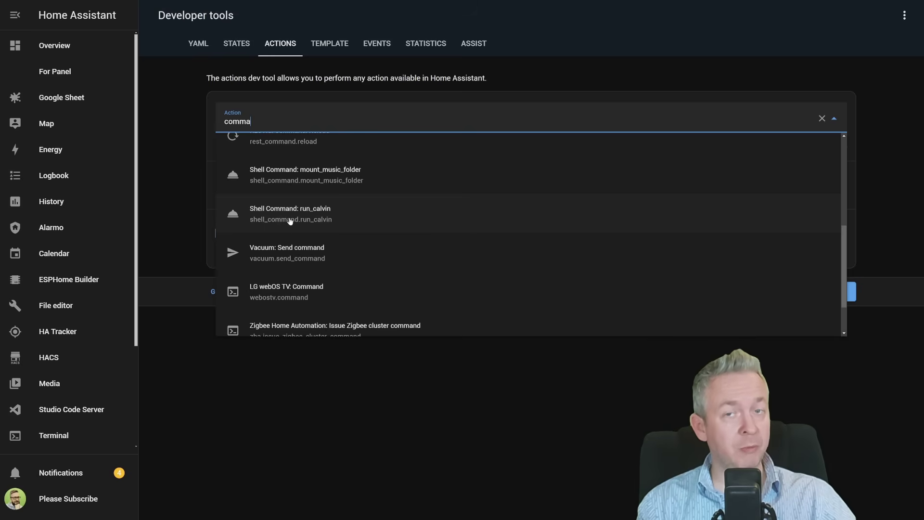
{"action": "scroll", "coordinate": [82, 437], "scroll_direction": "down", "scroll_amount": 3}
- Start a new blank automation from Settings > Automations & scenes
{"action": "left_click", "coordinate": [80, 435]}
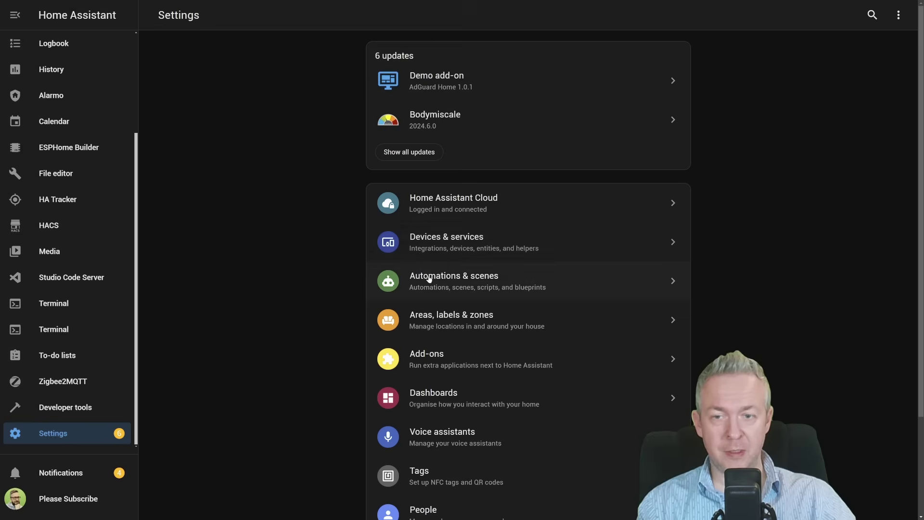
{"action": "left_click", "coordinate": [429, 278]}
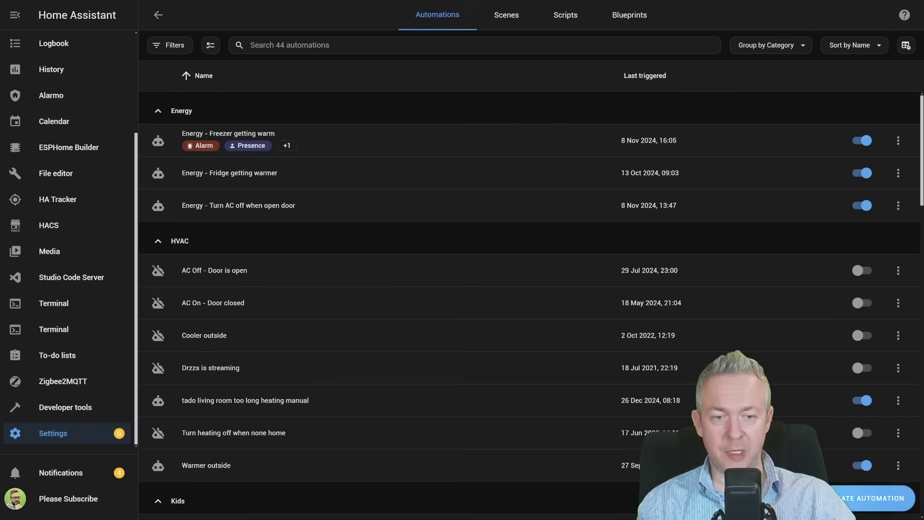
{"action": "left_click", "coordinate": [872, 498]}
{"action": "left_click", "coordinate": [405, 194]}
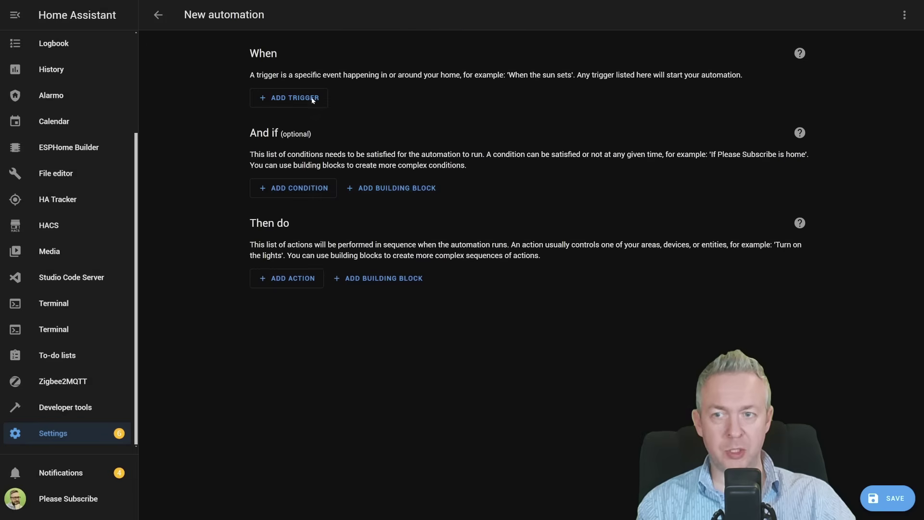
- Add a time trigger set to 7:00
{"action": "left_click", "coordinate": [285, 98]}
{"action": "left_click", "coordinate": [403, 321]}
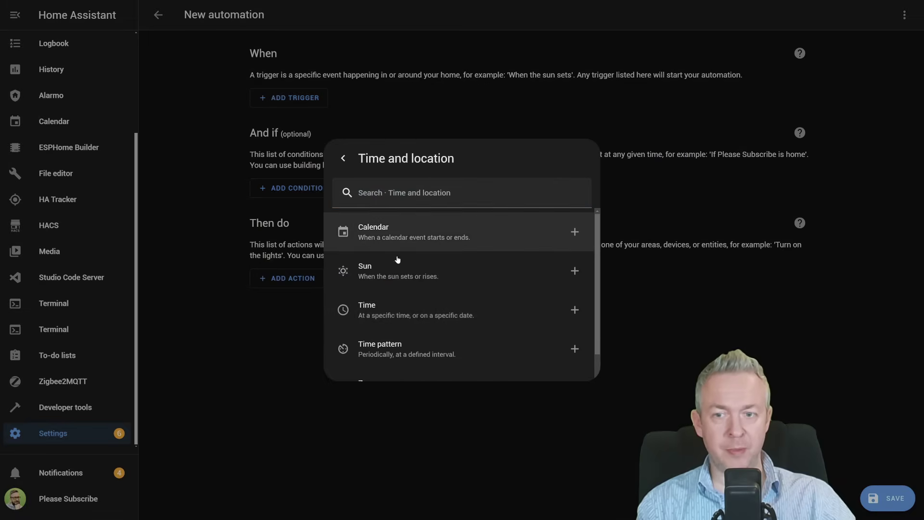
{"action": "left_click", "coordinate": [385, 310]}
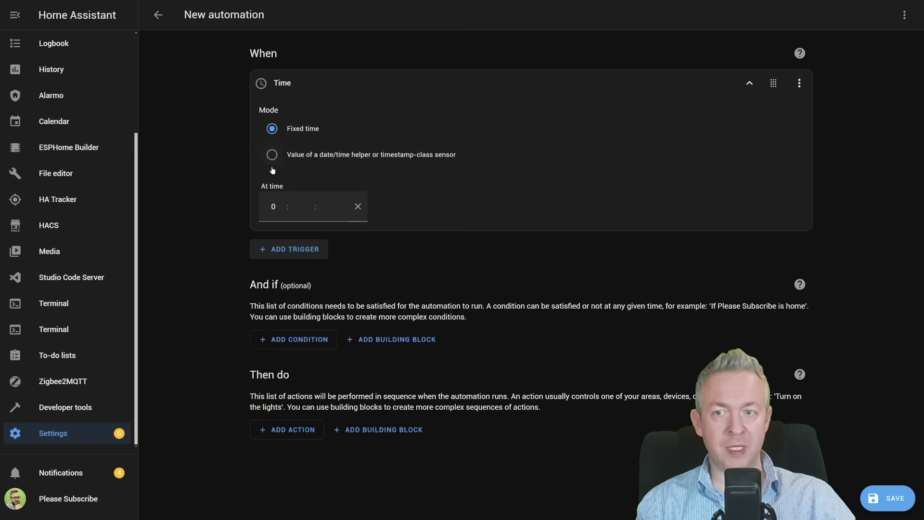
{"action": "left_click", "coordinate": [273, 206]}
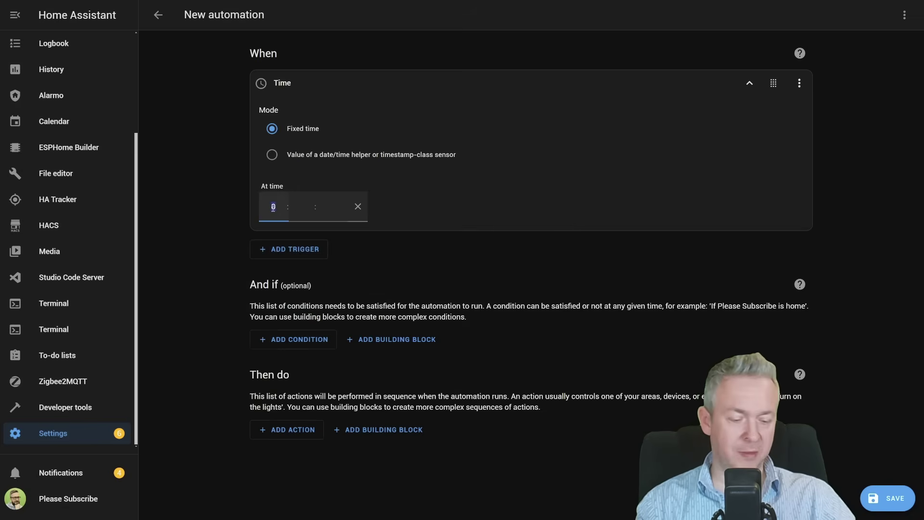
{"action": "type", "text": "7"}
{"action": "key", "text": "Tab"}
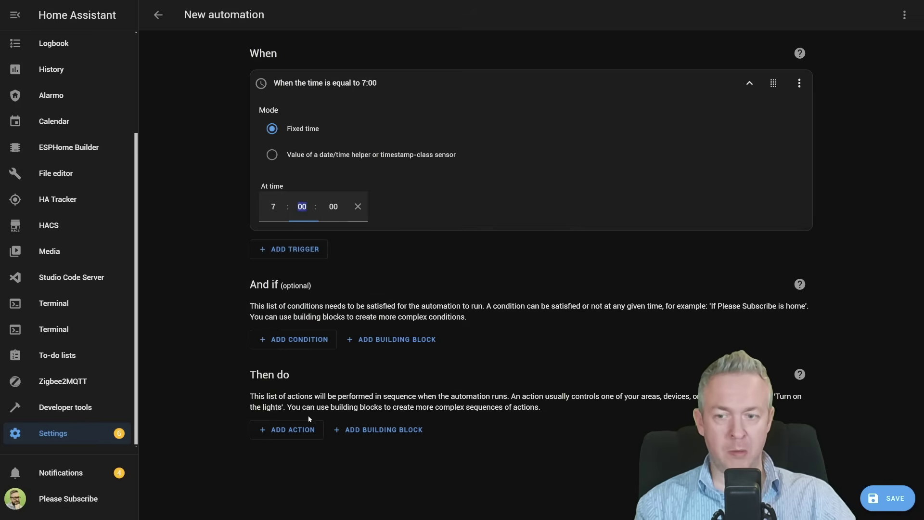
- Add the run_calvin shell command action and save as 'Get daily dose of Calvin and Hobbes'
{"action": "left_click", "coordinate": [302, 430]}
{"action": "type", "text": "shel"}
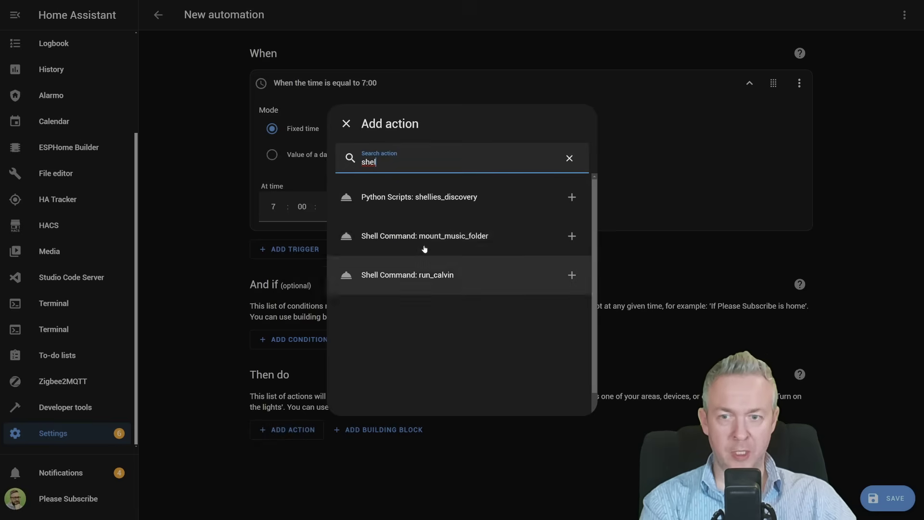
{"action": "left_click", "coordinate": [408, 277]}
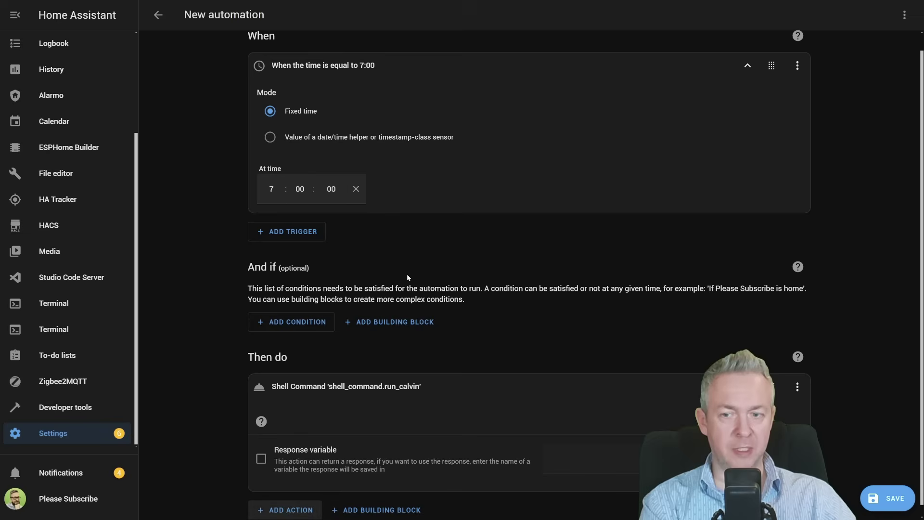
{"action": "left_click", "coordinate": [887, 498]}
{"action": "type", "text": "Get daily dose of Calvin and Hobbes"}
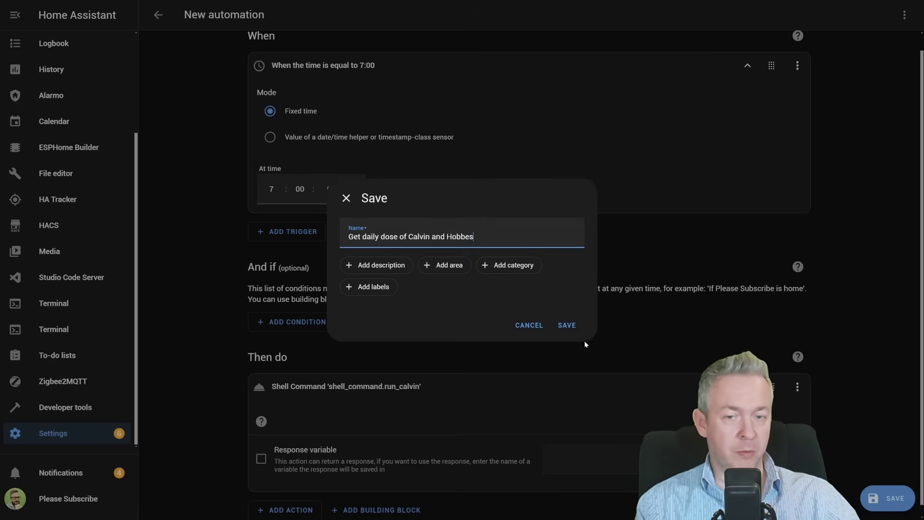
{"action": "left_click", "coordinate": [566, 323]}
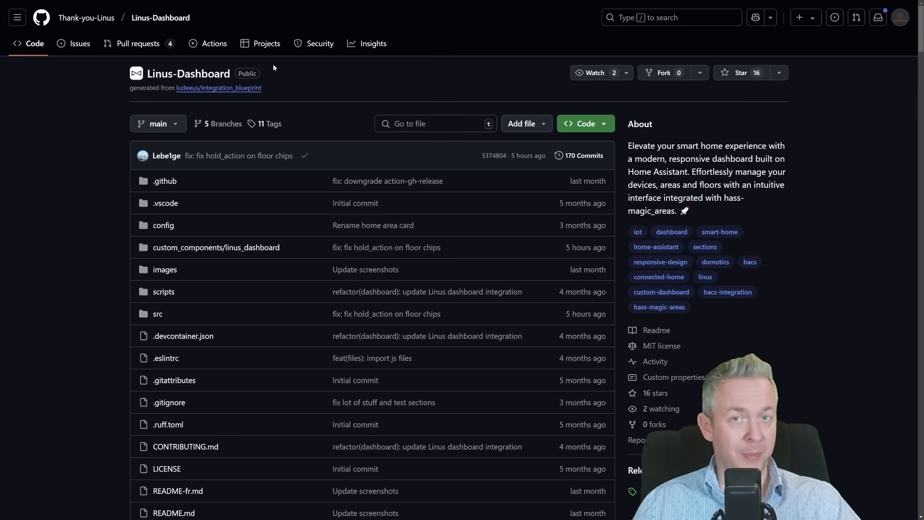
- Scroll the Linus Dashboard README past features and screenshots to the Installation Guide
{"action": "scroll", "coordinate": [273, 64], "scroll_direction": "down", "scroll_amount": 5}
{"action": "scroll", "coordinate": [266, 74], "scroll_direction": "down", "scroll_amount": 4}
{"action": "scroll", "coordinate": [262, 79], "scroll_direction": "down", "scroll_amount": 5}
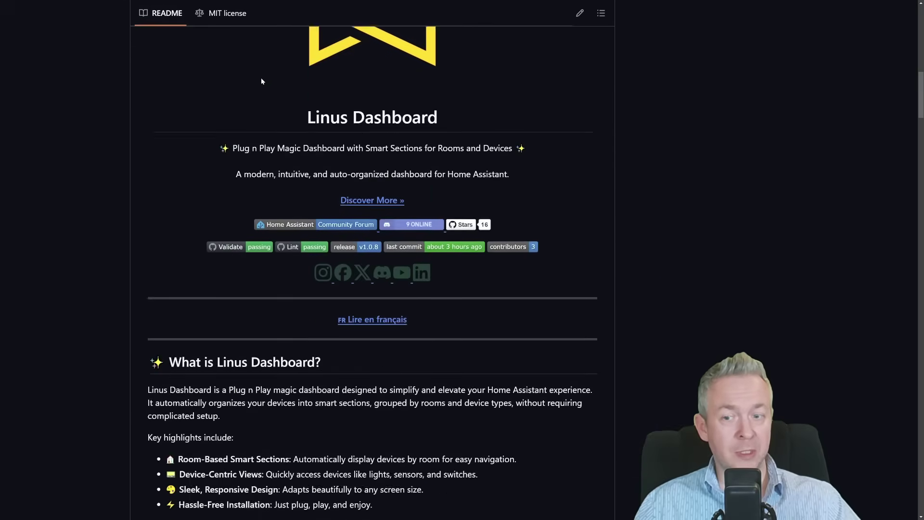
{"action": "scroll", "coordinate": [261, 79], "scroll_direction": "down", "scroll_amount": 5}
{"action": "scroll", "coordinate": [261, 80], "scroll_direction": "down", "scroll_amount": 5}
{"action": "scroll", "coordinate": [261, 79], "scroll_direction": "down", "scroll_amount": 5}
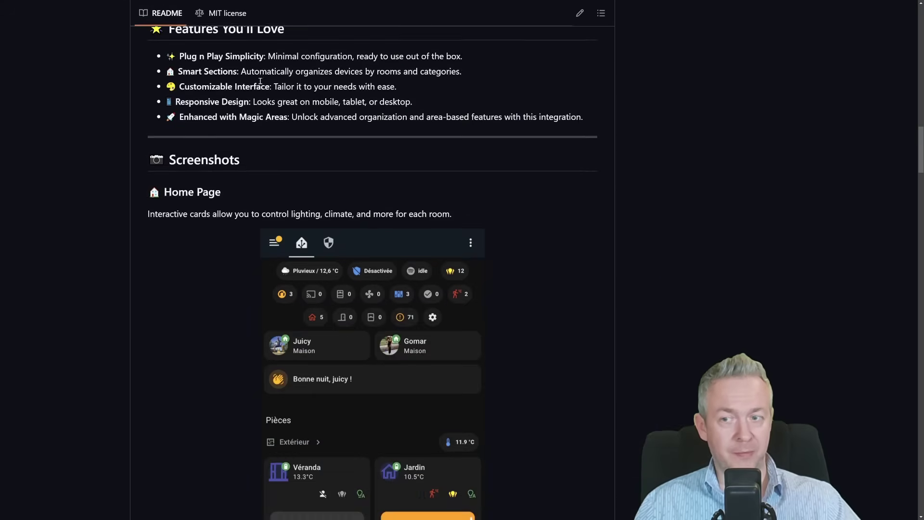
{"action": "scroll", "coordinate": [552, 217], "scroll_direction": "down", "scroll_amount": 10}
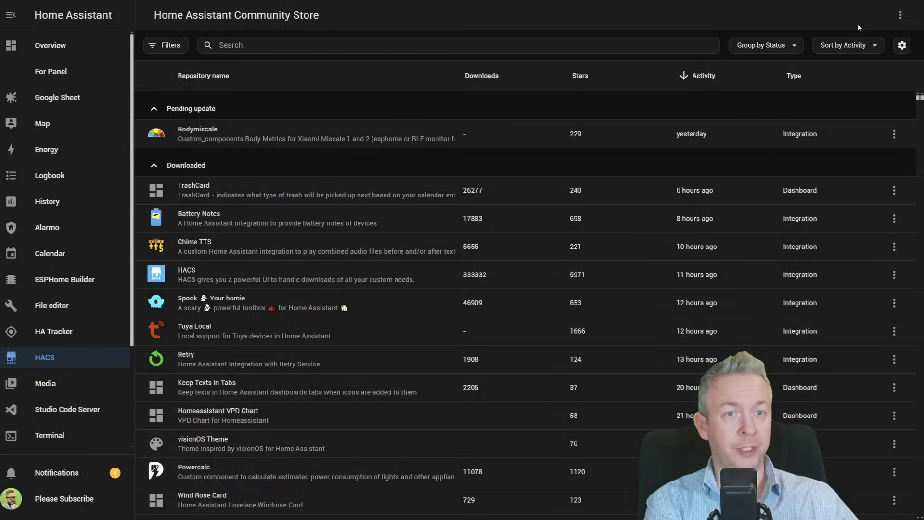
{"action": "left_click", "coordinate": [905, 15]}
{"action": "left_click", "coordinate": [857, 138]}
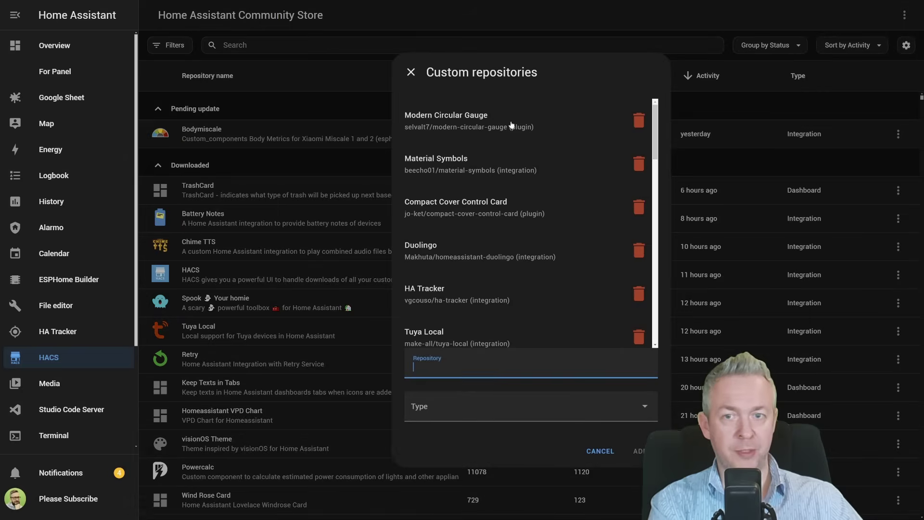
{"action": "type", "text": "https://github.com/Thank-you-Linus/Linus-Dashboard"}
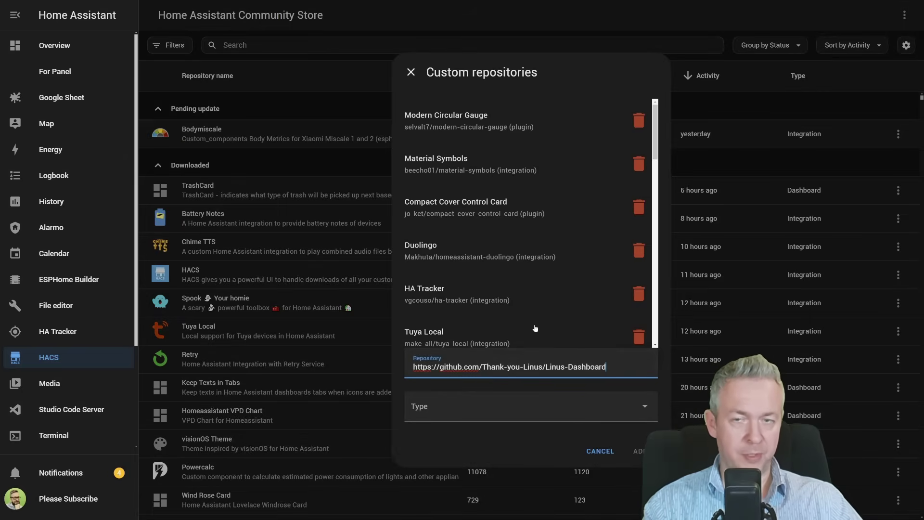
{"action": "left_click", "coordinate": [541, 419]}
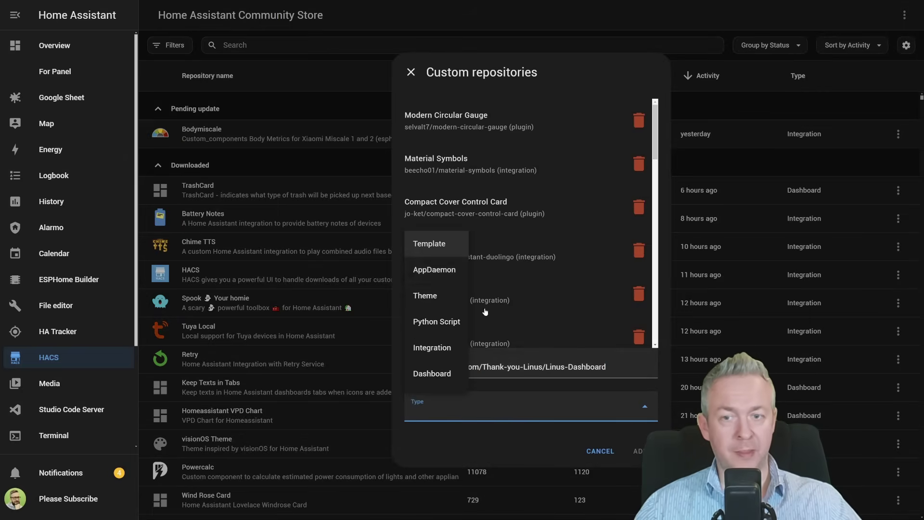
{"action": "left_click", "coordinate": [443, 353]}
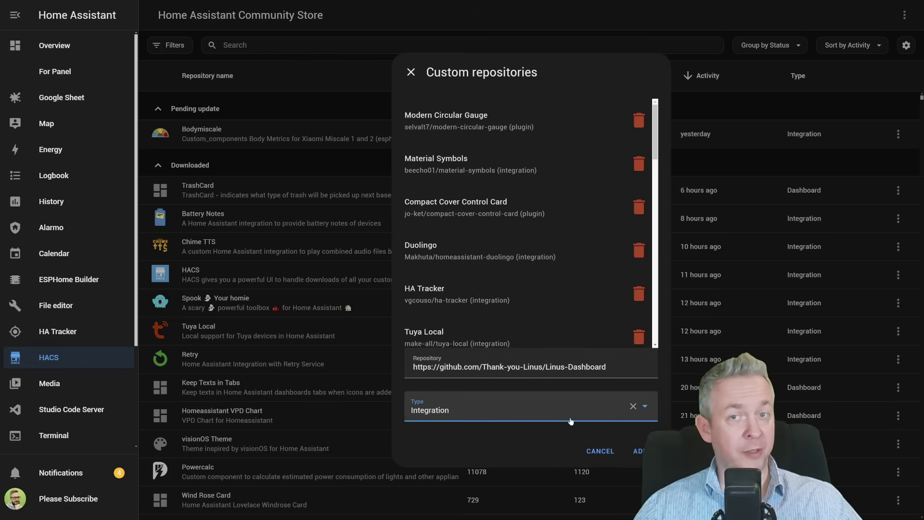
{"action": "left_click", "coordinate": [638, 450]}
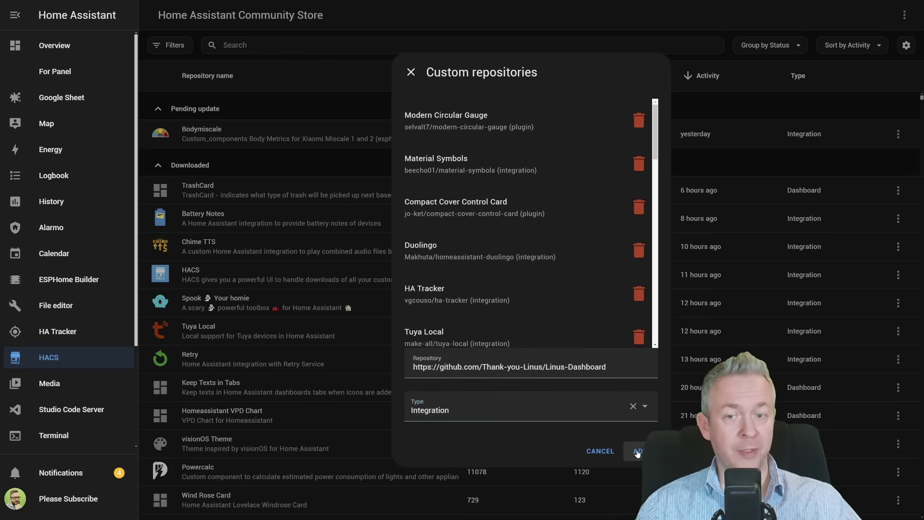
{"action": "left_click", "coordinate": [365, 56]}
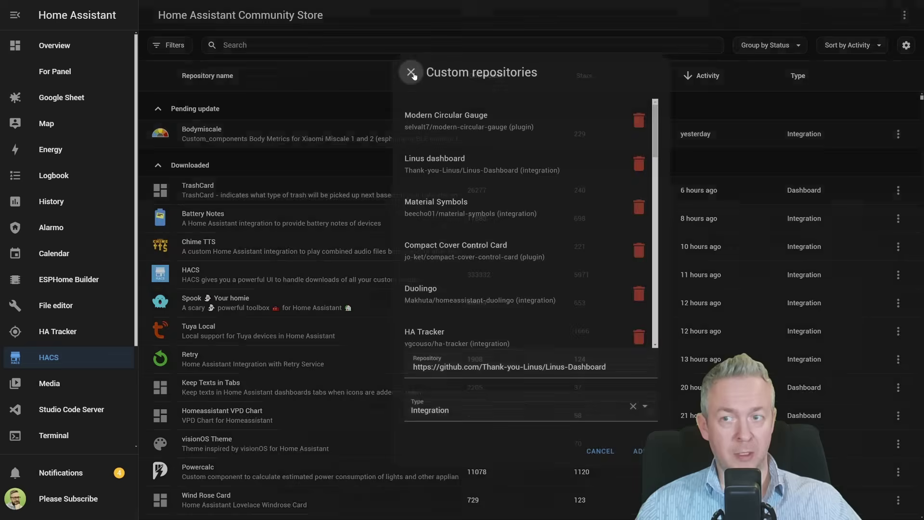
{"action": "left_click", "coordinate": [366, 45]}
- Find 'linus' in HACS and download Linus dashboard version 1.0.8
{"action": "type", "text": "linus"}
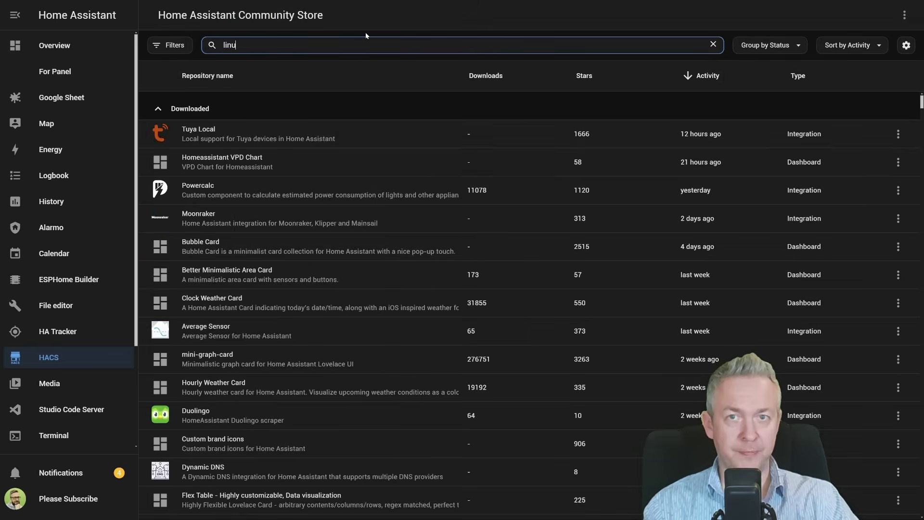
{"action": "left_click", "coordinate": [305, 134]}
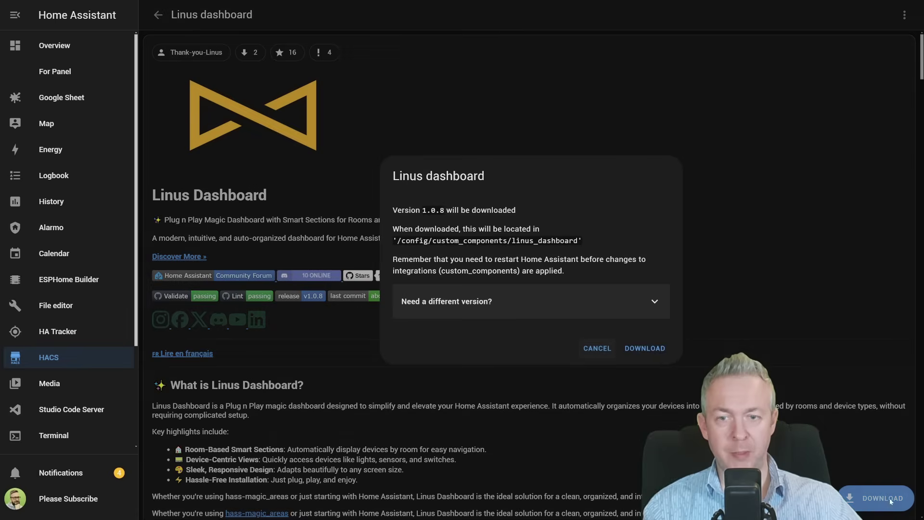
{"action": "left_click", "coordinate": [624, 355]}
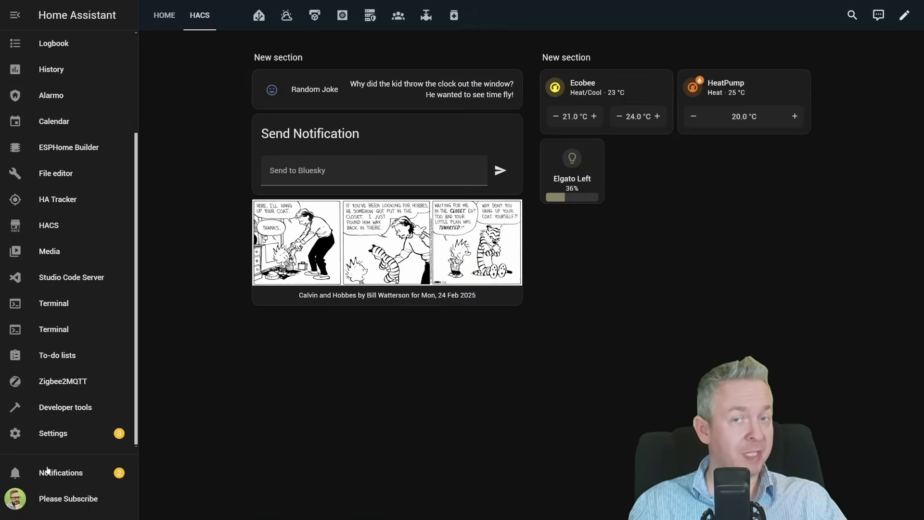
- Add the Linus dashboard integration from Devices & services and confirm the success message
{"action": "left_click", "coordinate": [53, 433]}
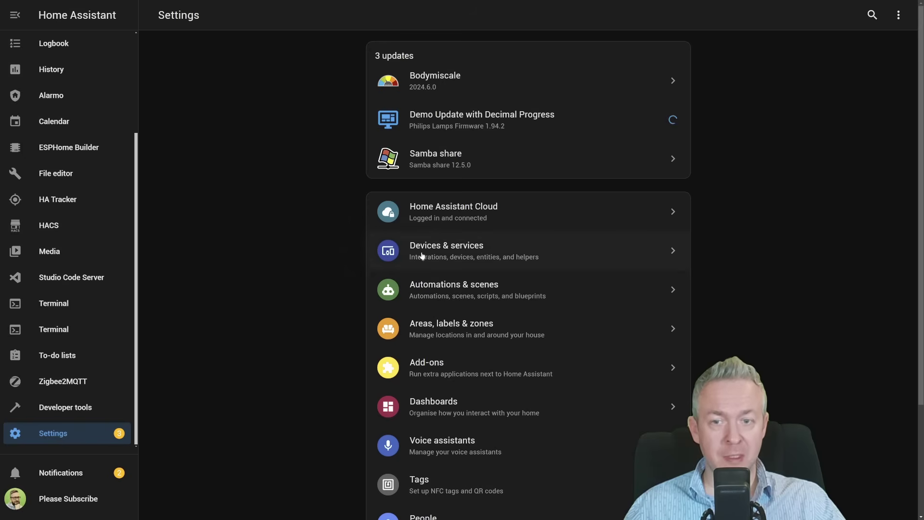
{"action": "left_click", "coordinate": [520, 265]}
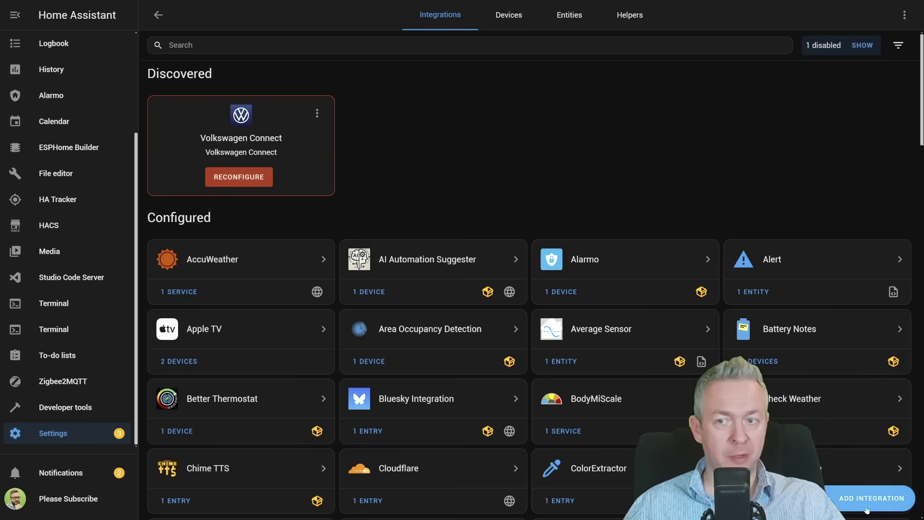
{"action": "left_click", "coordinate": [840, 493]}
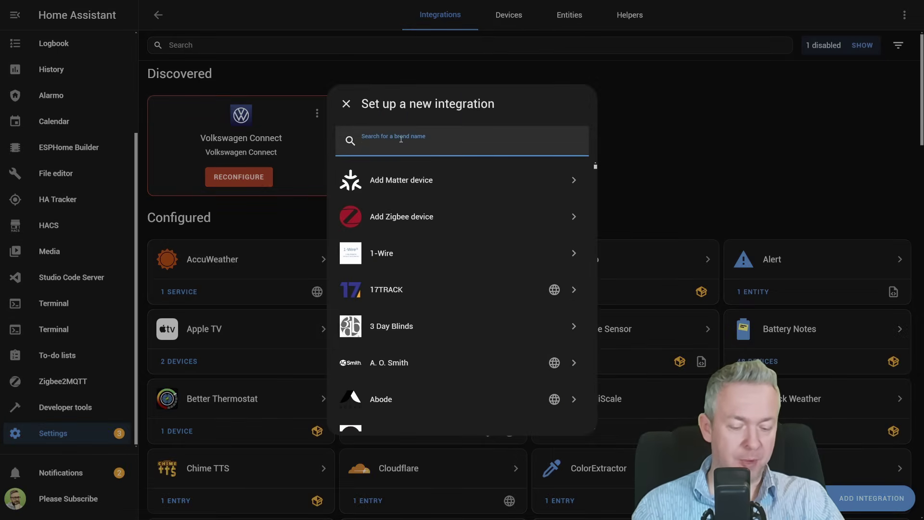
{"action": "type", "text": "linu"}
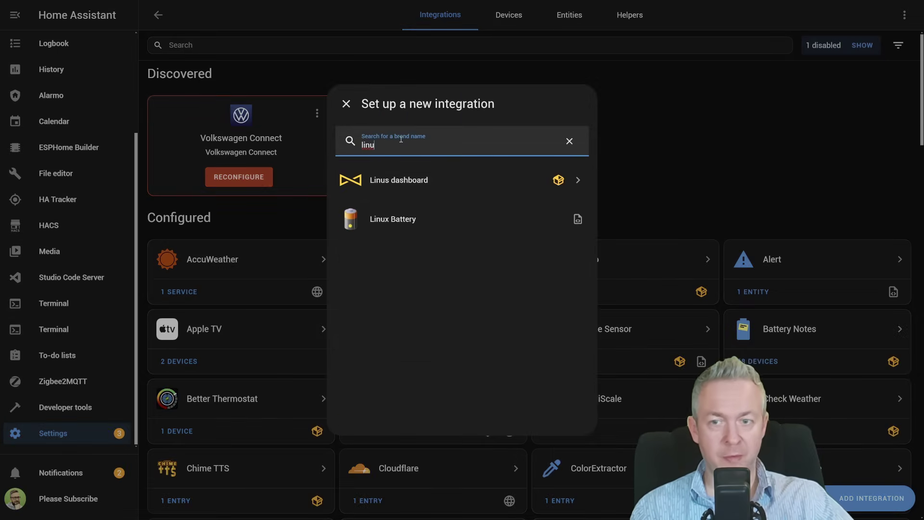
{"action": "left_click", "coordinate": [366, 186]}
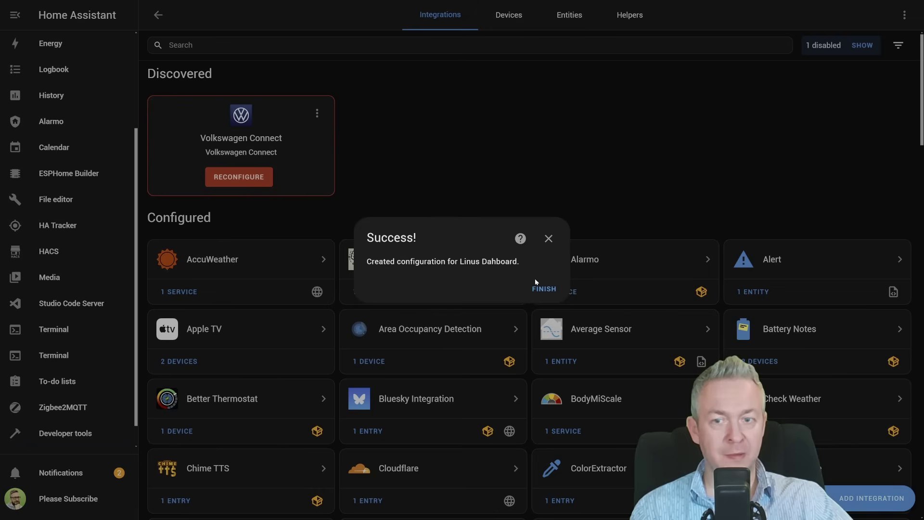
{"action": "left_click", "coordinate": [537, 282]}
{"action": "scroll", "coordinate": [96, 193], "scroll_direction": "up", "scroll_amount": 5}
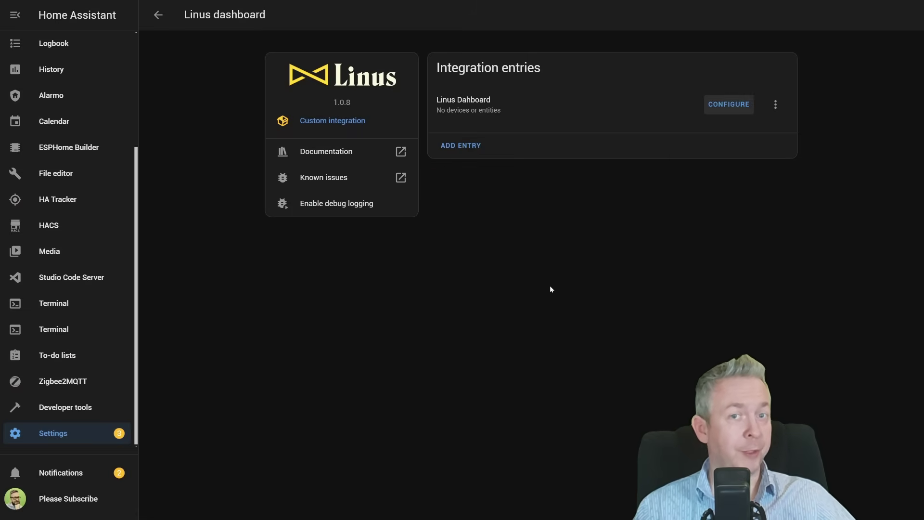
- Submit Linus Dashboard settings with Alarmo as alarm entity and AccuWeather as weather entity
{"action": "left_click", "coordinate": [731, 107]}
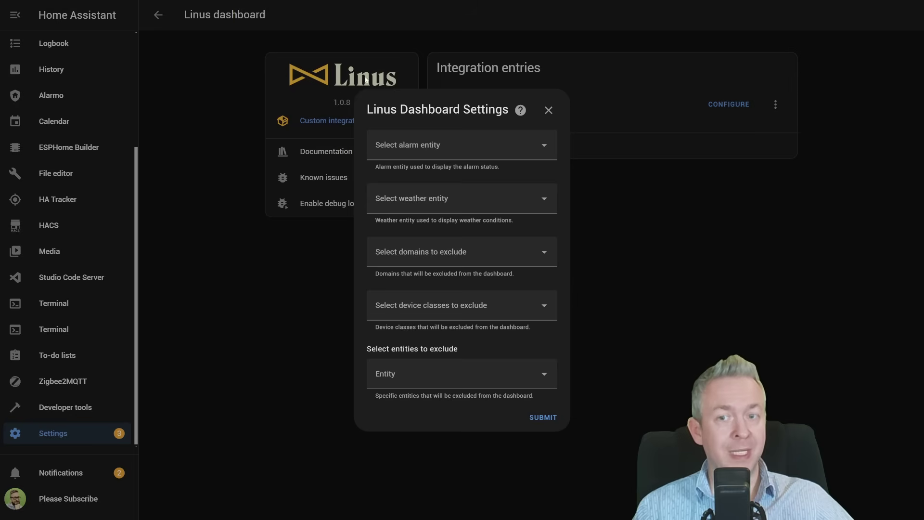
{"action": "left_click", "coordinate": [543, 145]}
{"action": "left_click", "coordinate": [506, 194]}
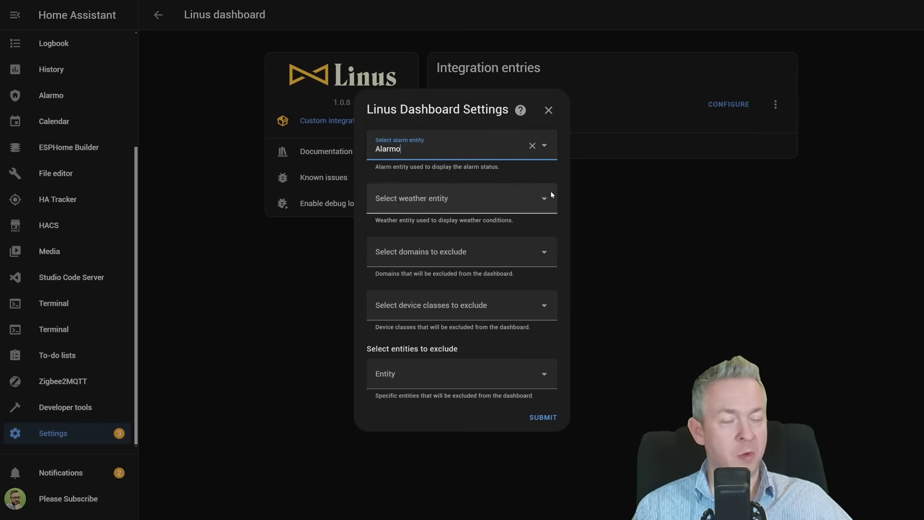
{"action": "left_click", "coordinate": [545, 199]}
{"action": "left_click", "coordinate": [502, 250]}
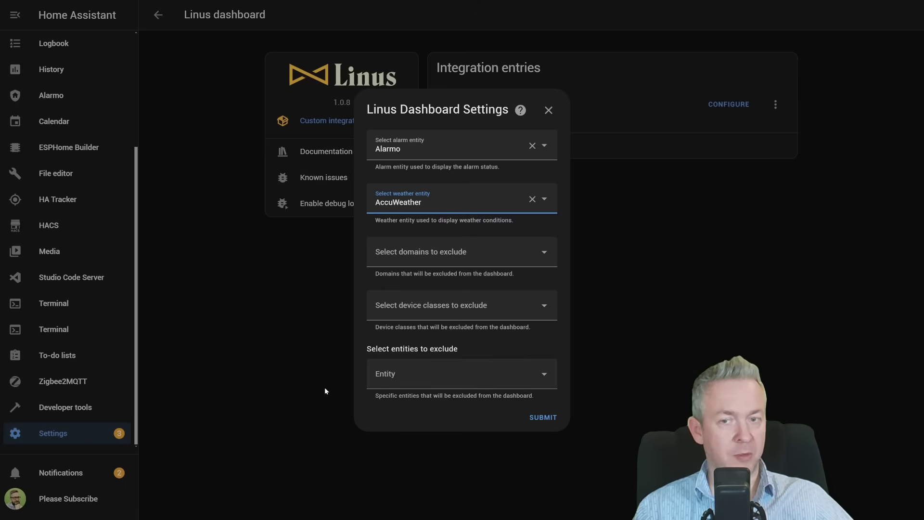
{"action": "left_click", "coordinate": [547, 424]}
{"action": "left_click", "coordinate": [537, 287]}
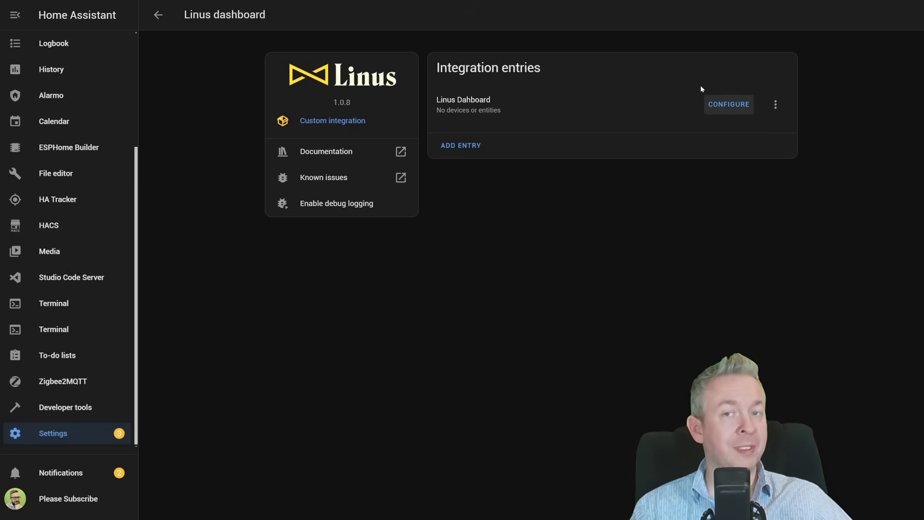
{"action": "scroll", "coordinate": [77, 106], "scroll_direction": "up", "scroll_amount": 5}
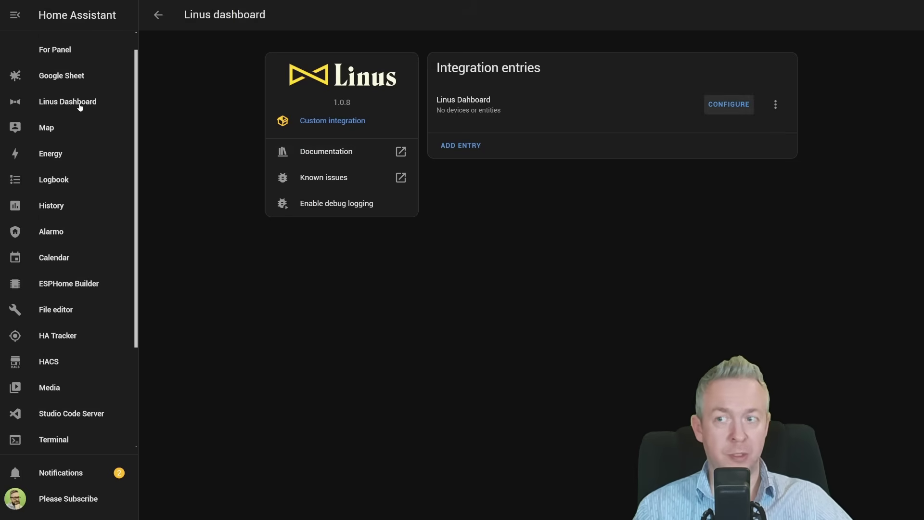
- Open the Linus Dashboard and view its security and motion sensor pages
{"action": "scroll", "coordinate": [46, 76], "scroll_direction": "up", "scroll_amount": 1}
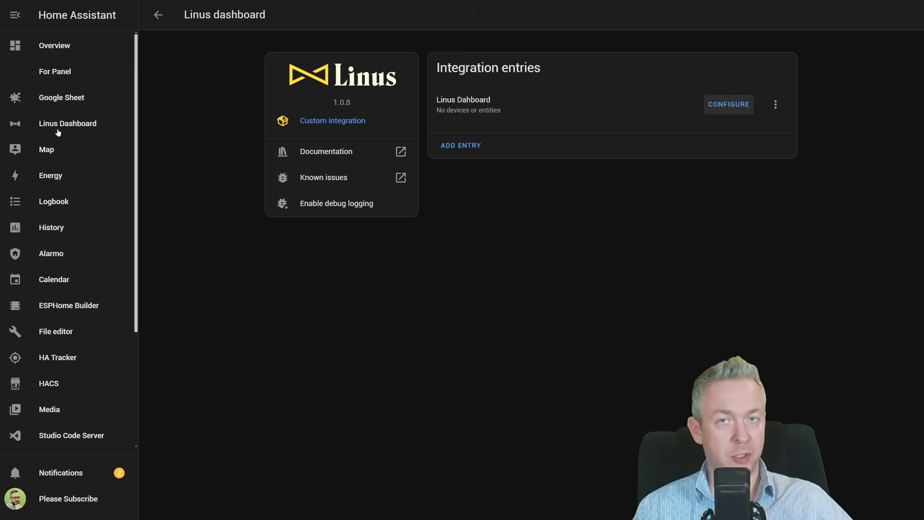
{"action": "left_click", "coordinate": [76, 124]}
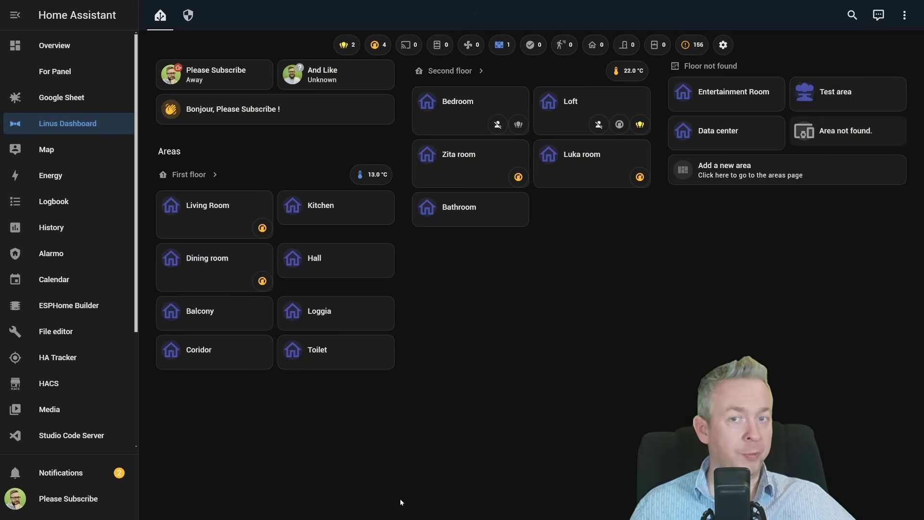
{"action": "left_click", "coordinate": [188, 14]}
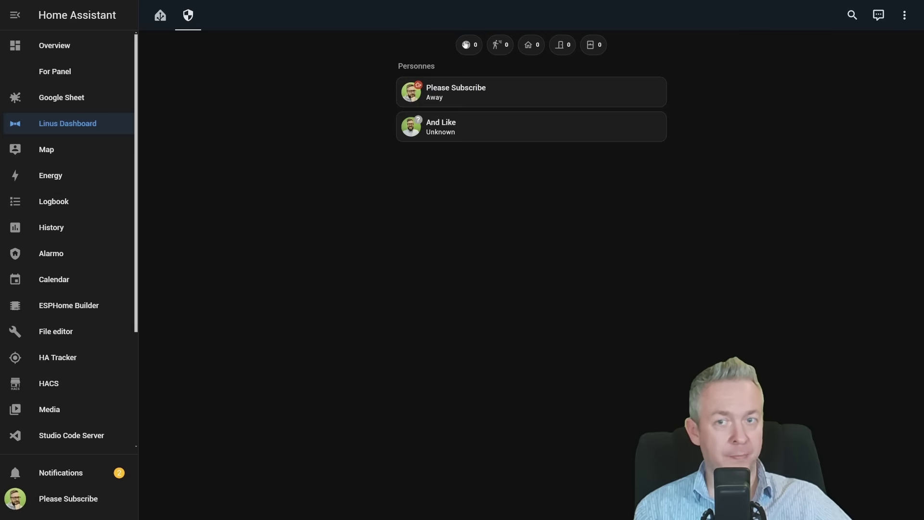
{"action": "left_click", "coordinate": [501, 48]}
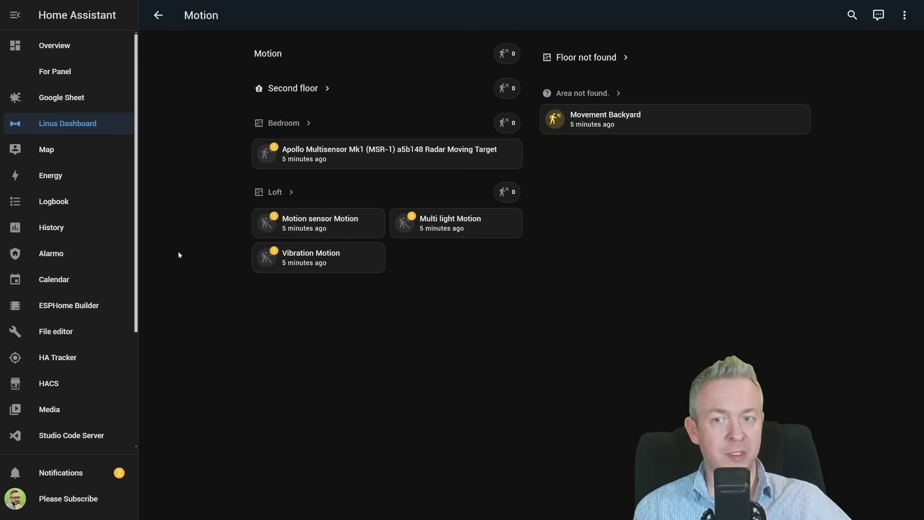
- Browse the occupancy, door and window views, returning to the main areas view
{"action": "left_click", "coordinate": [158, 15]}
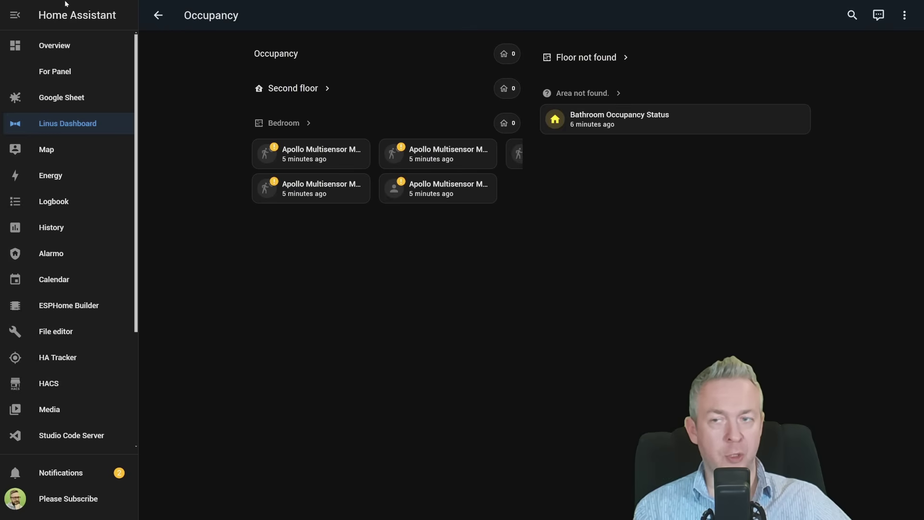
{"action": "left_click", "coordinate": [154, 16]}
{"action": "left_click", "coordinate": [562, 44]}
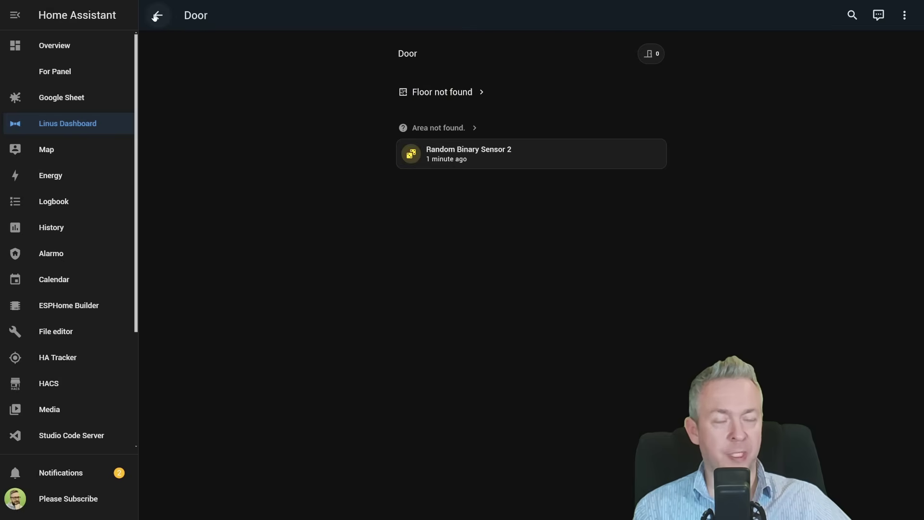
{"action": "left_click", "coordinate": [155, 18]}
{"action": "left_click", "coordinate": [585, 47]}
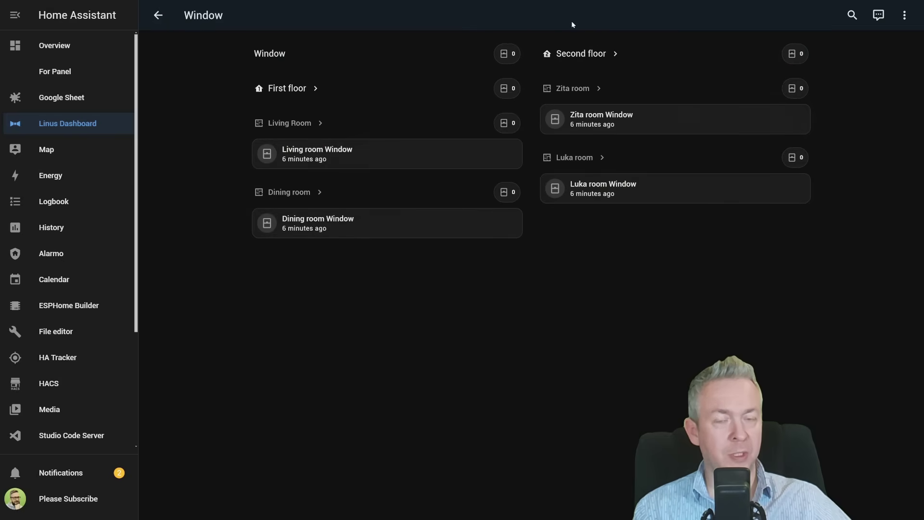
{"action": "left_click", "coordinate": [158, 15]}
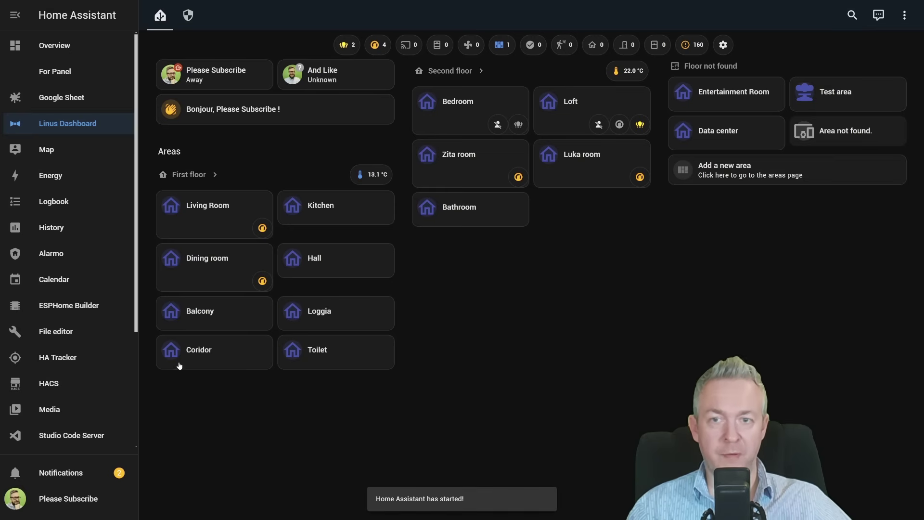
{"action": "left_click", "coordinate": [207, 213]}
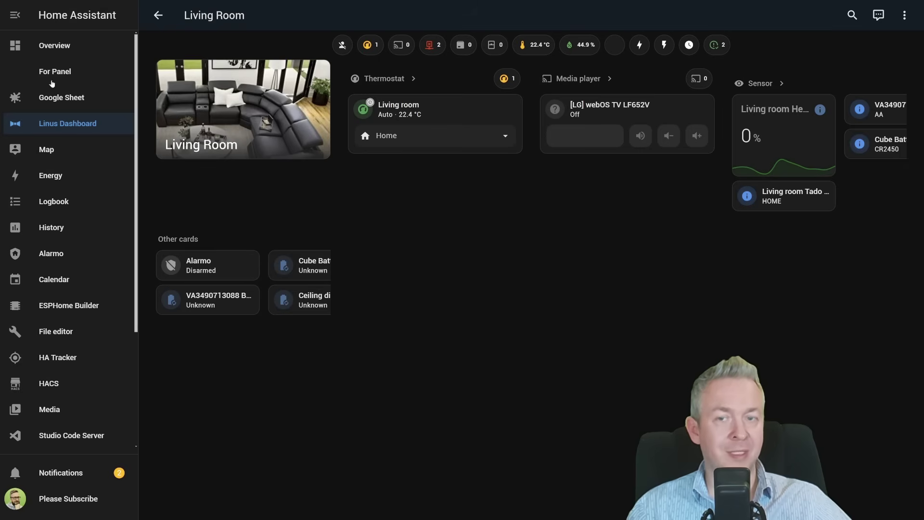
{"action": "left_click", "coordinate": [157, 15]}
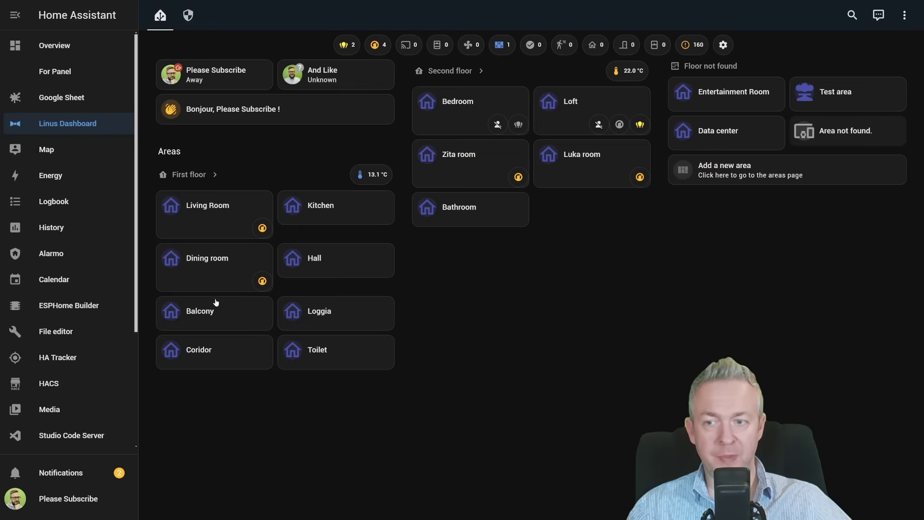
{"action": "left_click", "coordinate": [215, 318]}
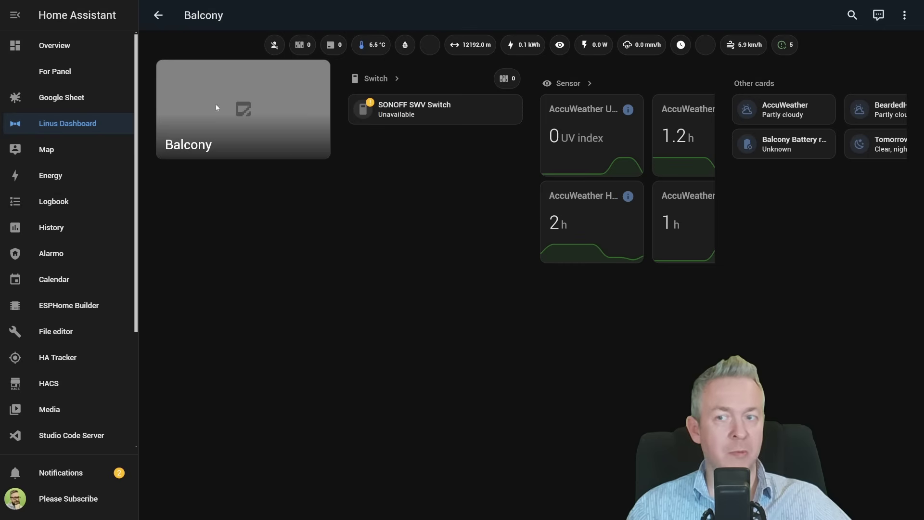
{"action": "left_click", "coordinate": [155, 15]}
{"action": "left_click", "coordinate": [340, 267]}
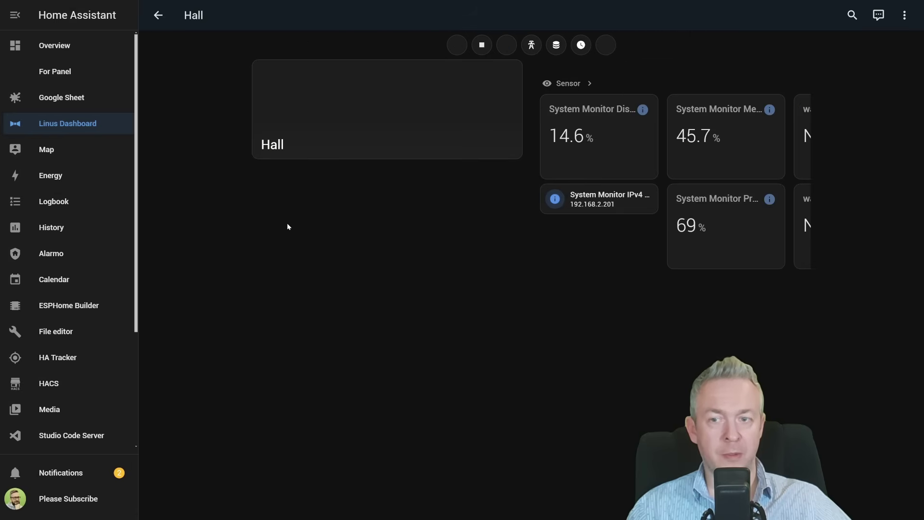
{"action": "left_click", "coordinate": [158, 15]}
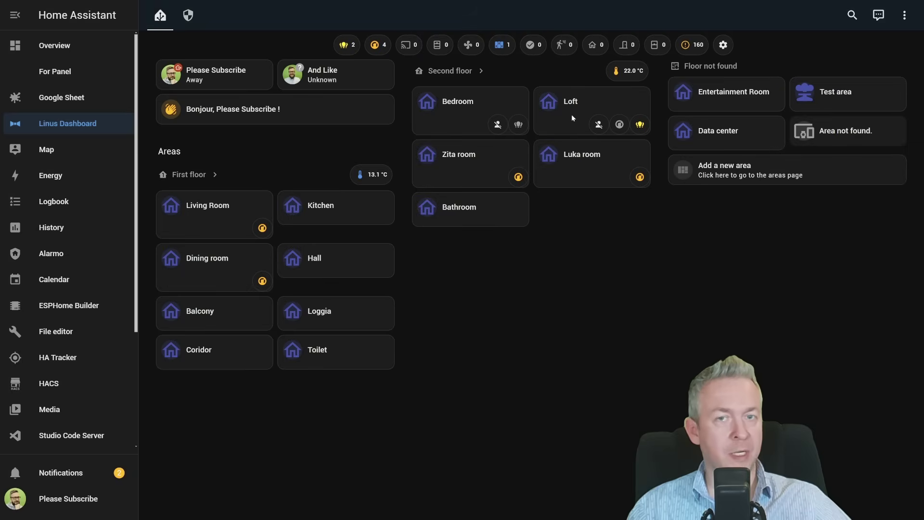
{"action": "left_click", "coordinate": [556, 107]}
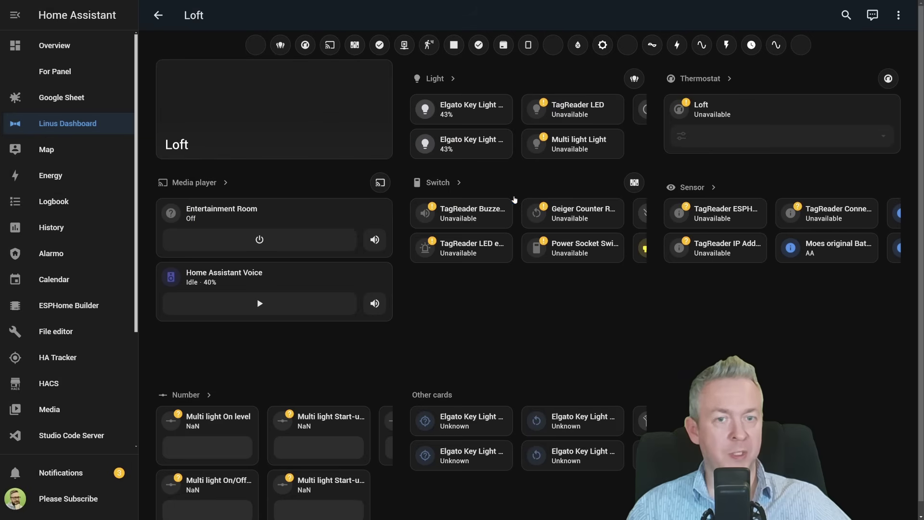
{"action": "left_click", "coordinate": [158, 15]}
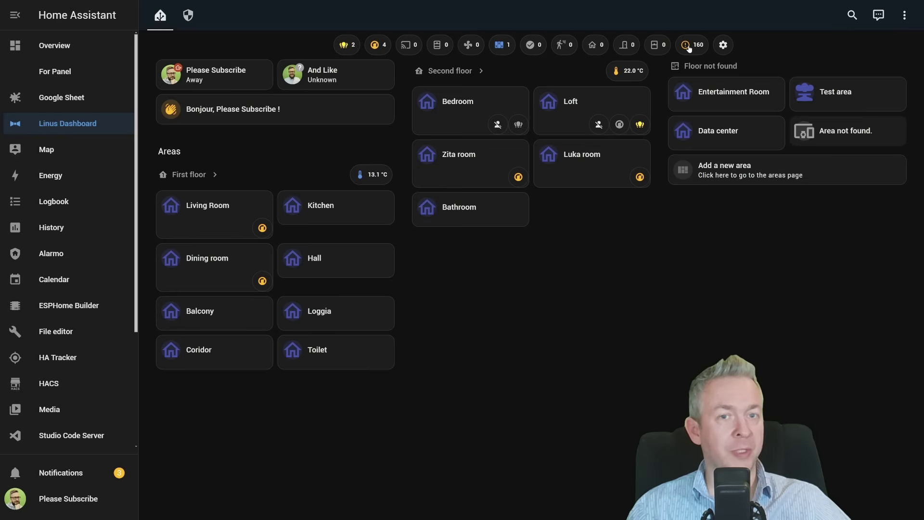
{"action": "left_click", "coordinate": [689, 45]}
{"action": "scroll", "coordinate": [343, 301], "scroll_direction": "down", "scroll_amount": 1}
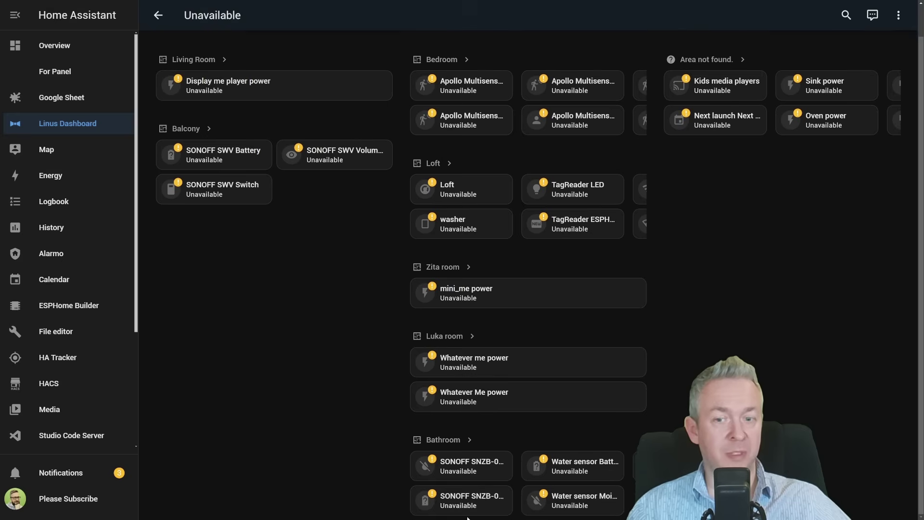
{"action": "scroll", "coordinate": [343, 301], "scroll_direction": "up", "scroll_amount": 1}
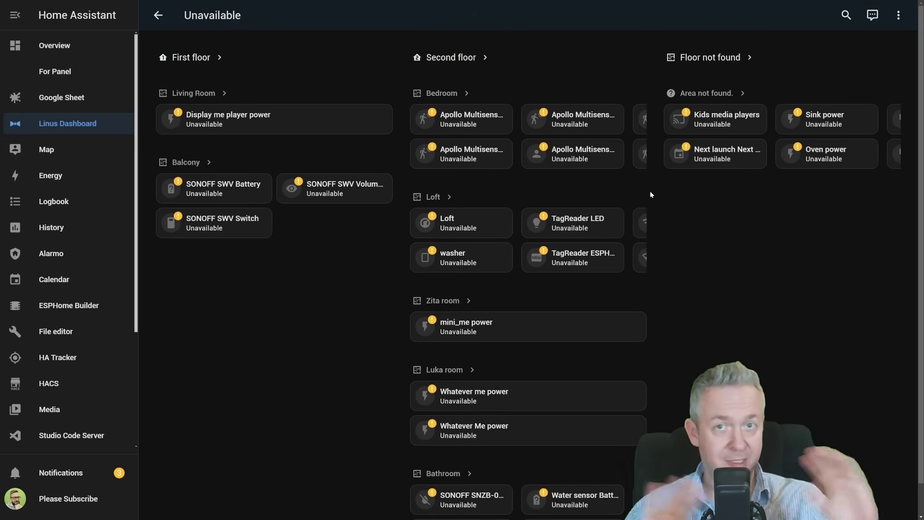
{"action": "left_click", "coordinate": [158, 15]}
{"action": "left_click", "coordinate": [151, 18]}
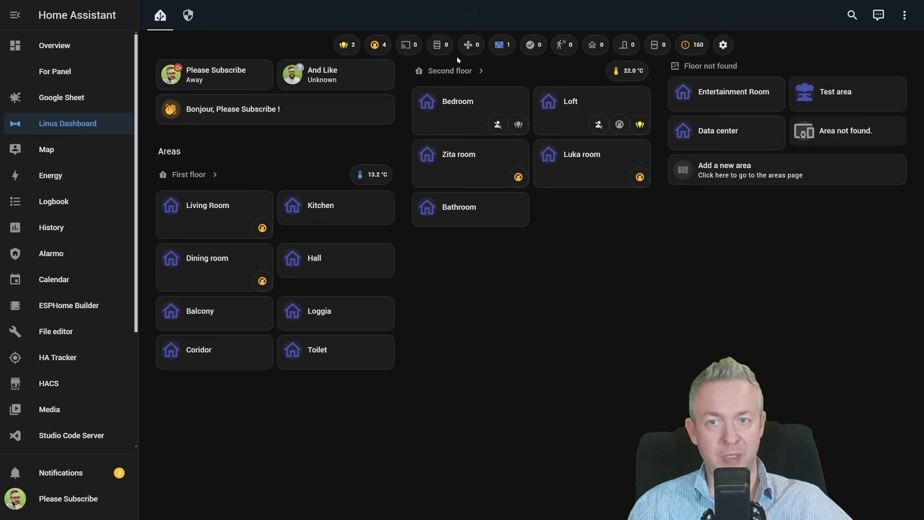
{"action": "left_click", "coordinate": [444, 48]}
{"action": "left_click", "coordinate": [154, 15]}
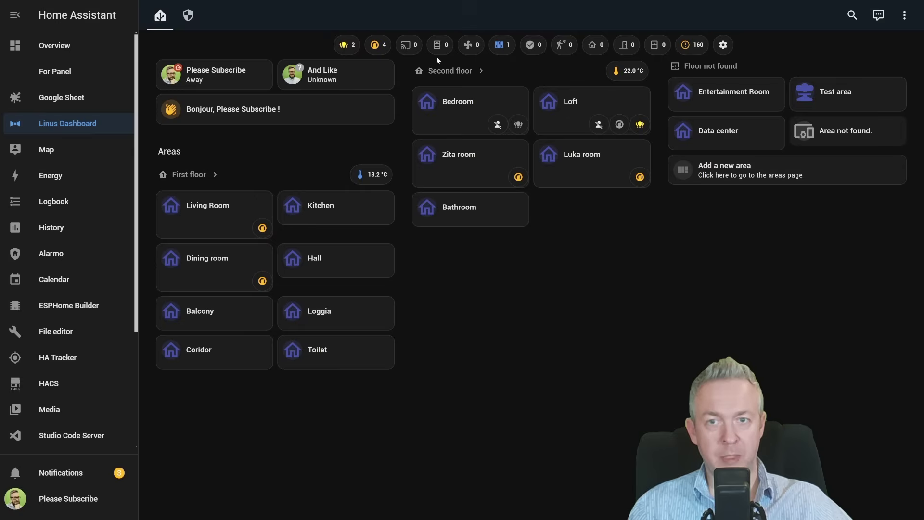
{"action": "left_click", "coordinate": [473, 42]}
{"action": "left_click", "coordinate": [158, 15]}
{"action": "left_click", "coordinate": [367, 48]}
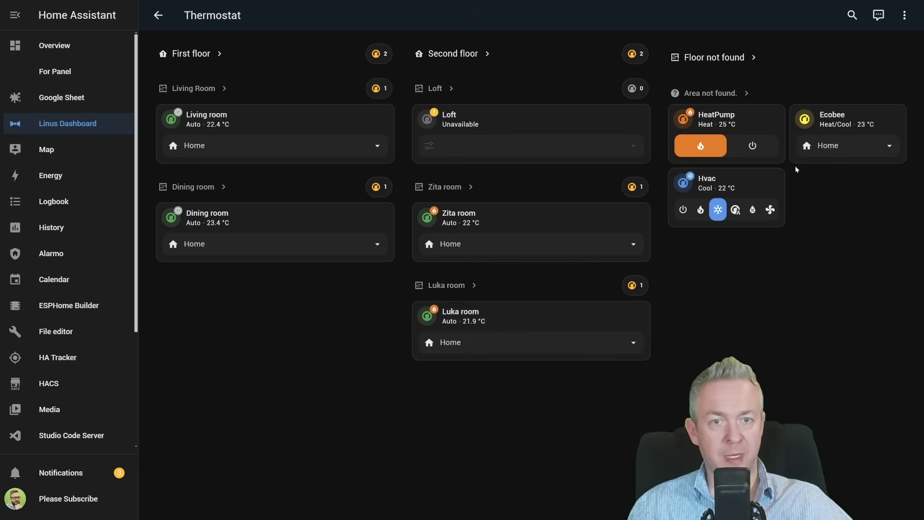
{"action": "left_click", "coordinate": [158, 15]}
{"action": "left_click", "coordinate": [236, 33]}
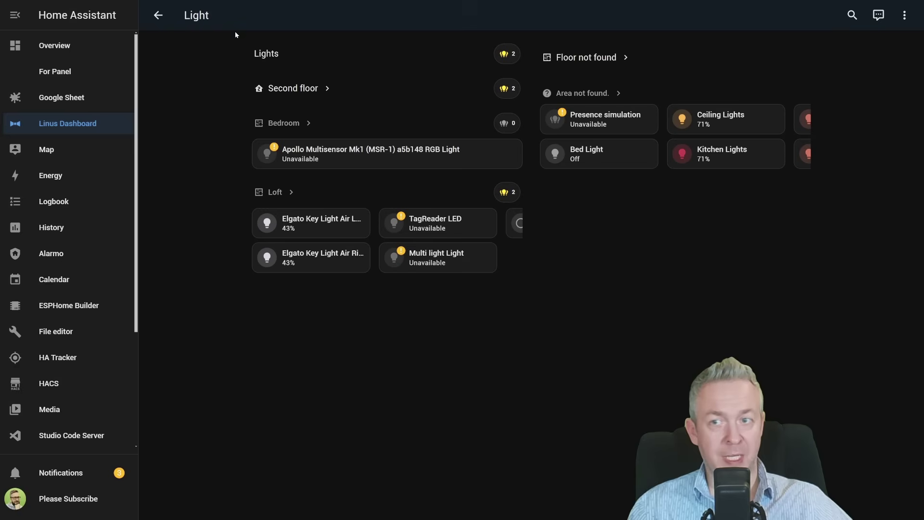
{"action": "left_click", "coordinate": [156, 15]}
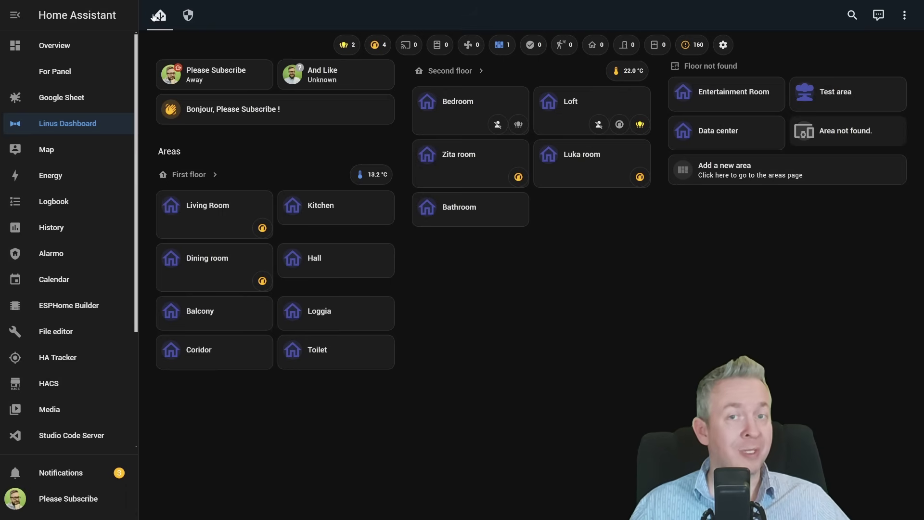